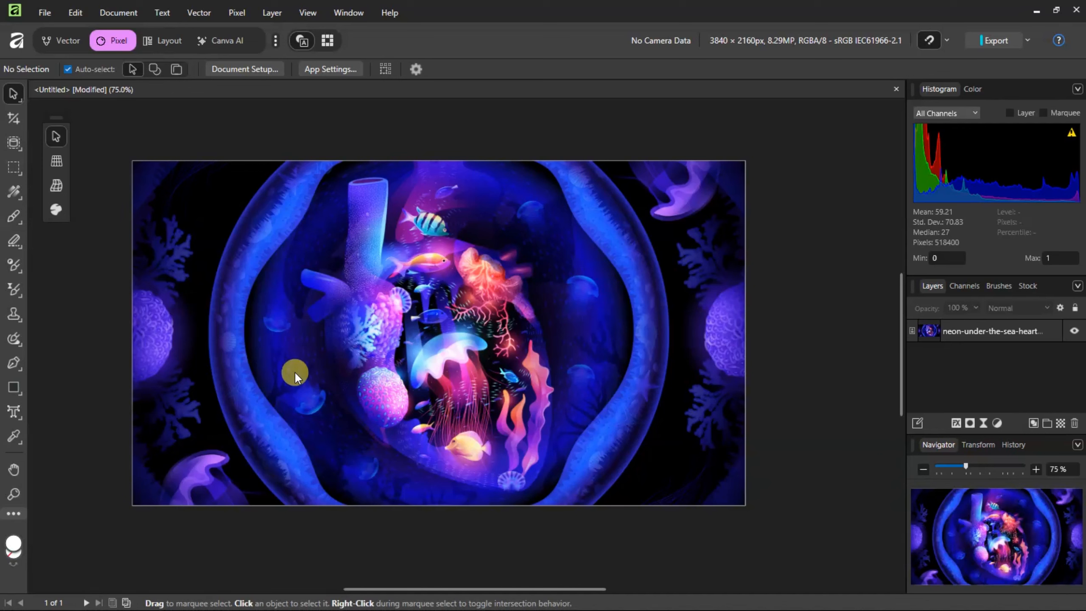
# Draw a large rounded rectangle across the middle of the image and reduce its corner radius to 4%
pyautogui.click(14, 387)
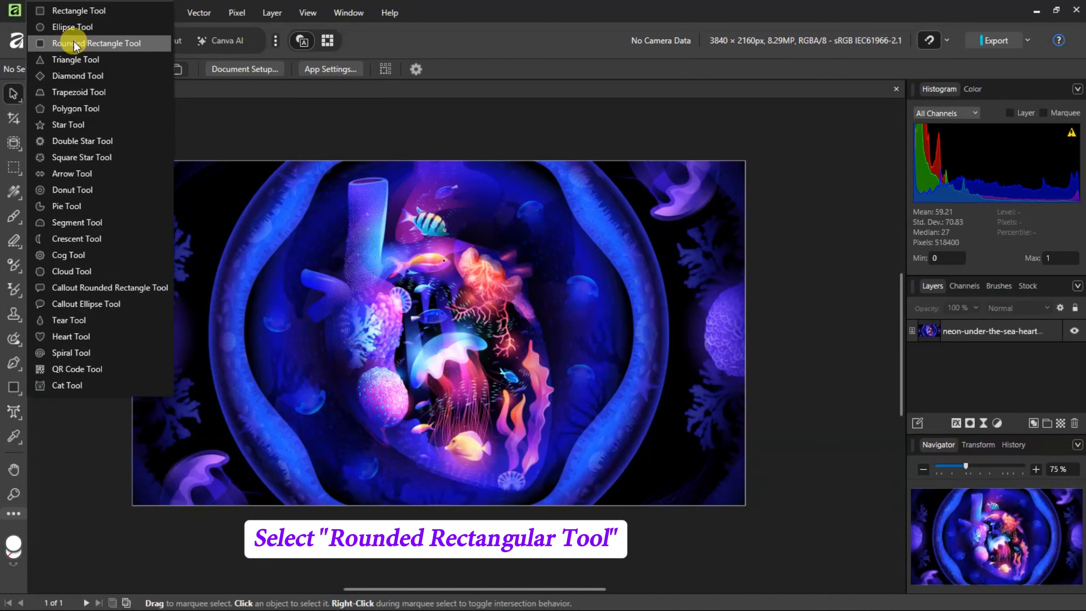
pyautogui.click(58, 43)
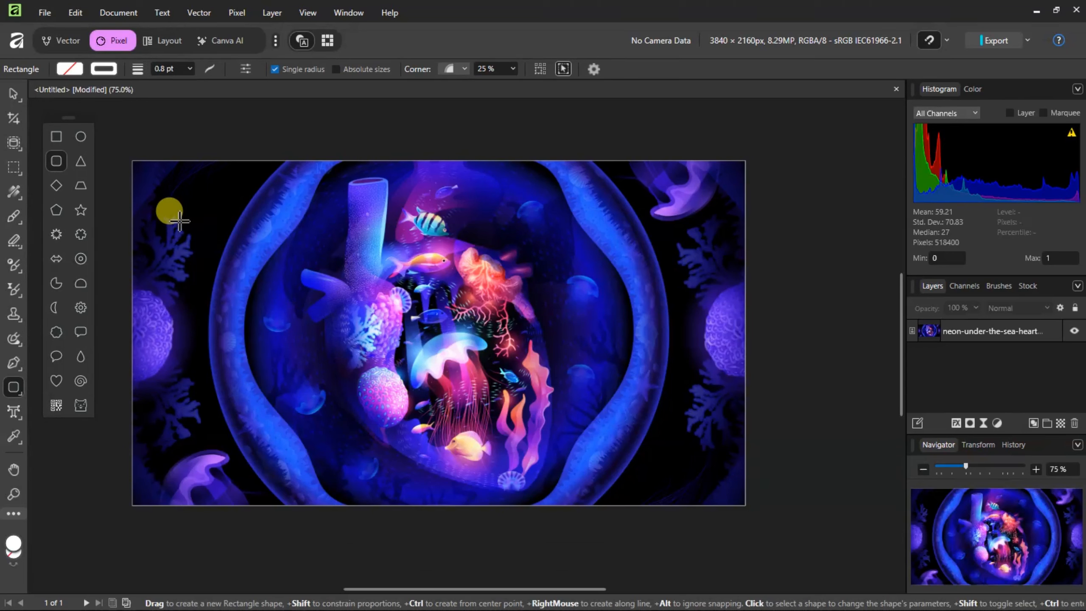
pyautogui.moveTo(174, 215); pyautogui.dragTo(713, 478)
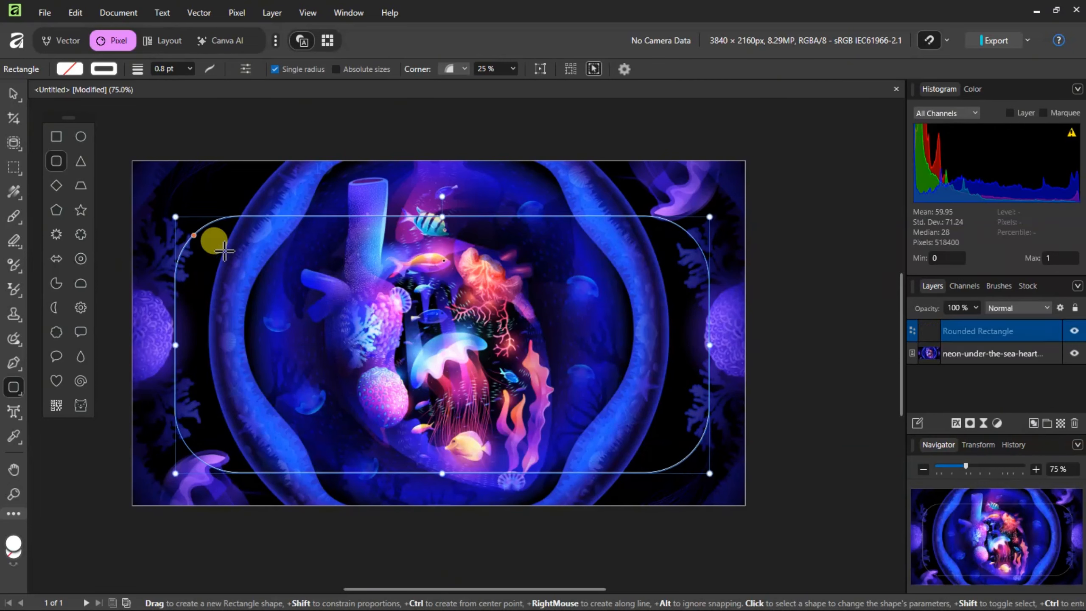
pyautogui.moveTo(196, 234); pyautogui.dragTo(179, 217)
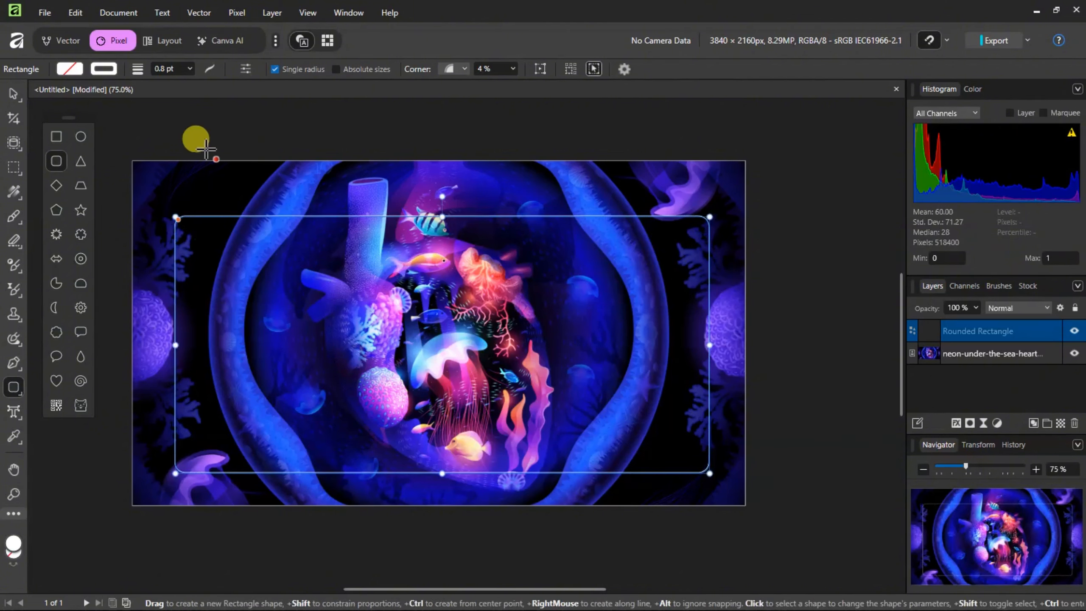
# Fill the rounded rectangle with white (FFFFFF) and remove its stroke
pyautogui.click(71, 69)
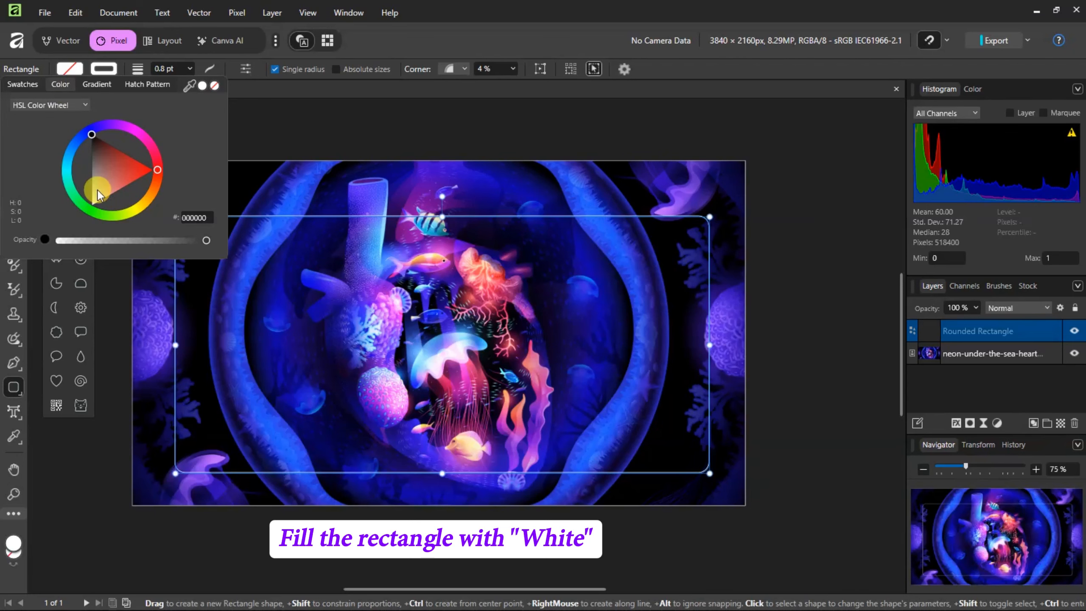
pyautogui.click(92, 204)
pyautogui.click(105, 67)
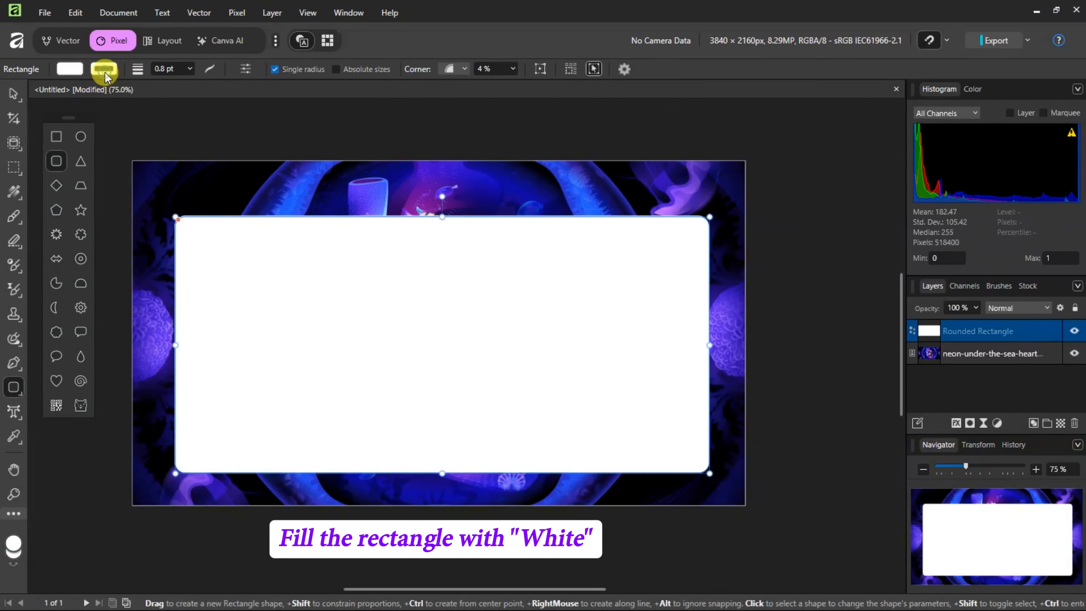
pyautogui.click(104, 67)
pyautogui.click(215, 86)
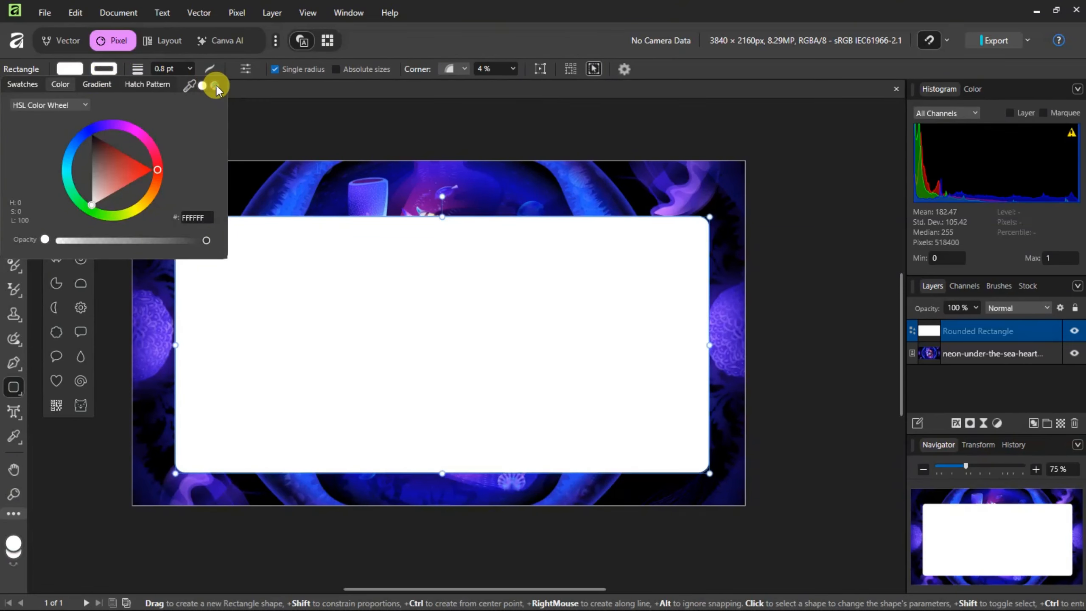
pyautogui.click(778, 172)
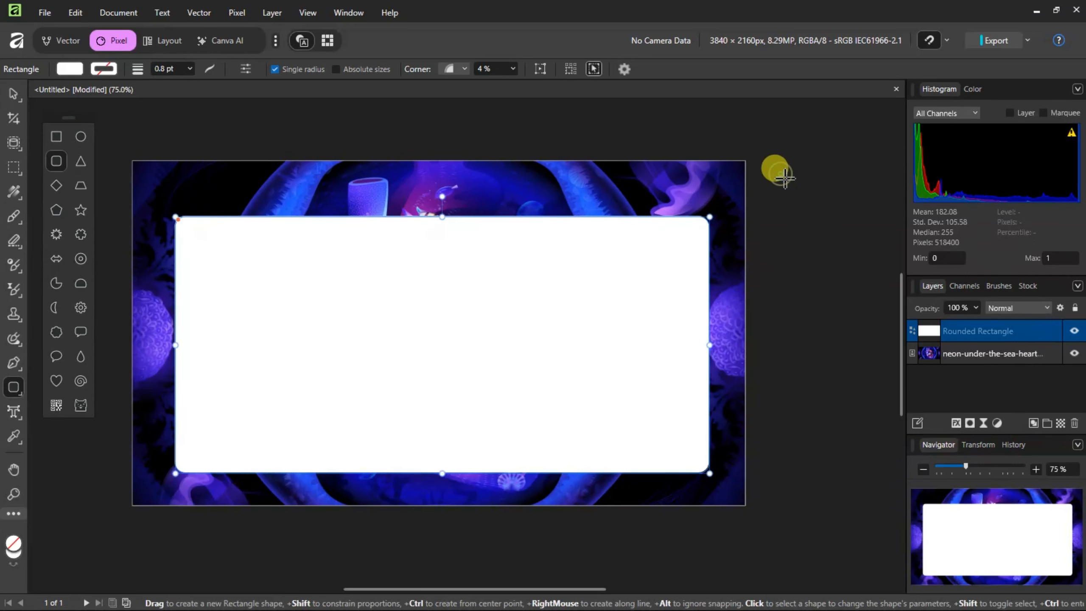
# Duplicate the background image layer and move the copy above the rounded rectangle
pyautogui.click(1008, 354)
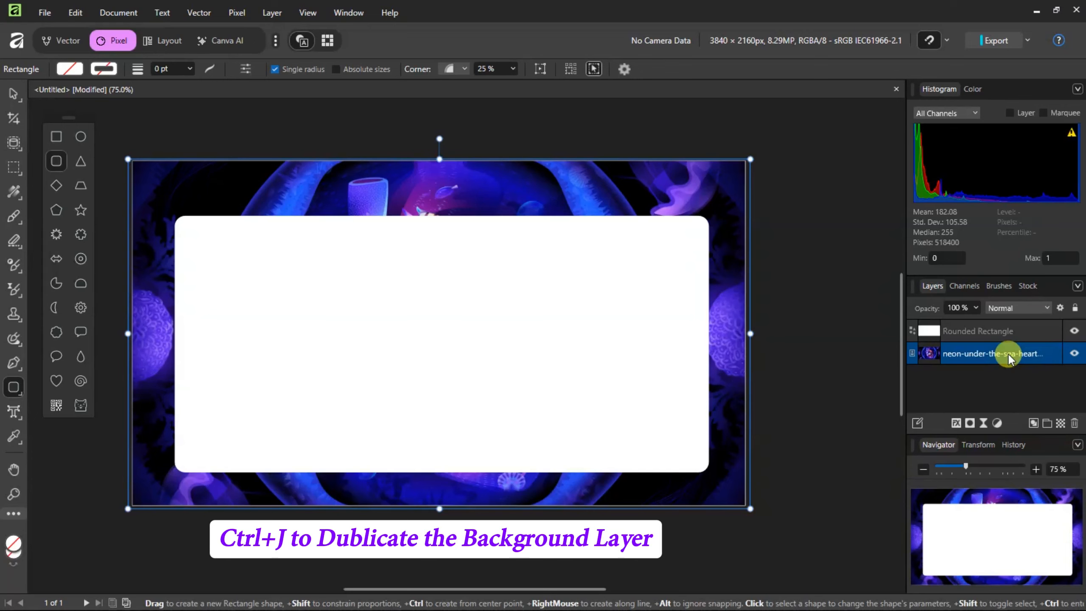
pyautogui.hotkey('ctrl', 'j')
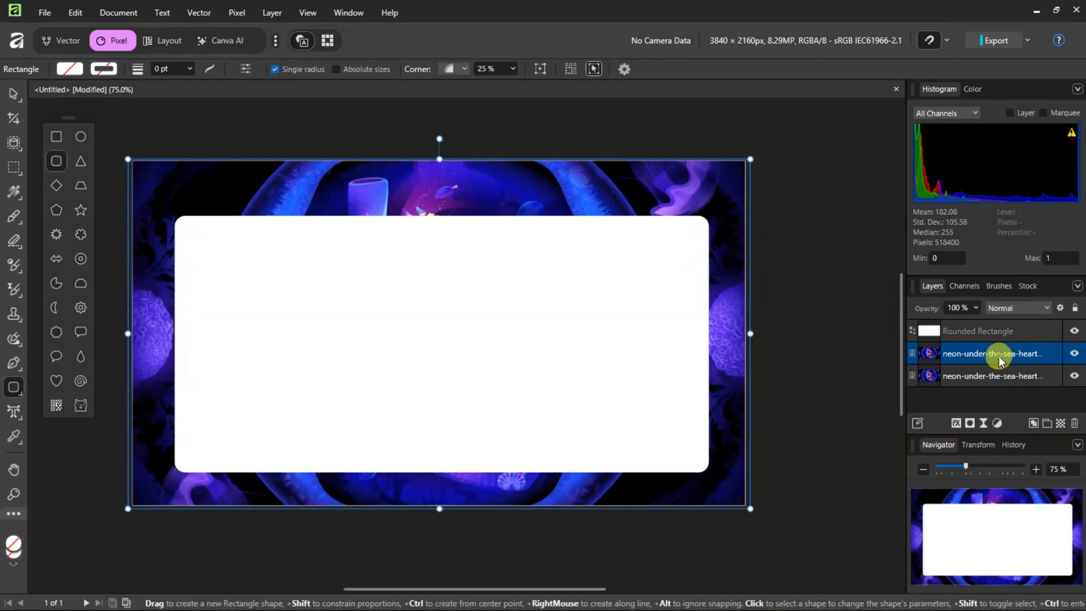
pyautogui.moveTo(999, 352); pyautogui.dragTo(1007, 319)
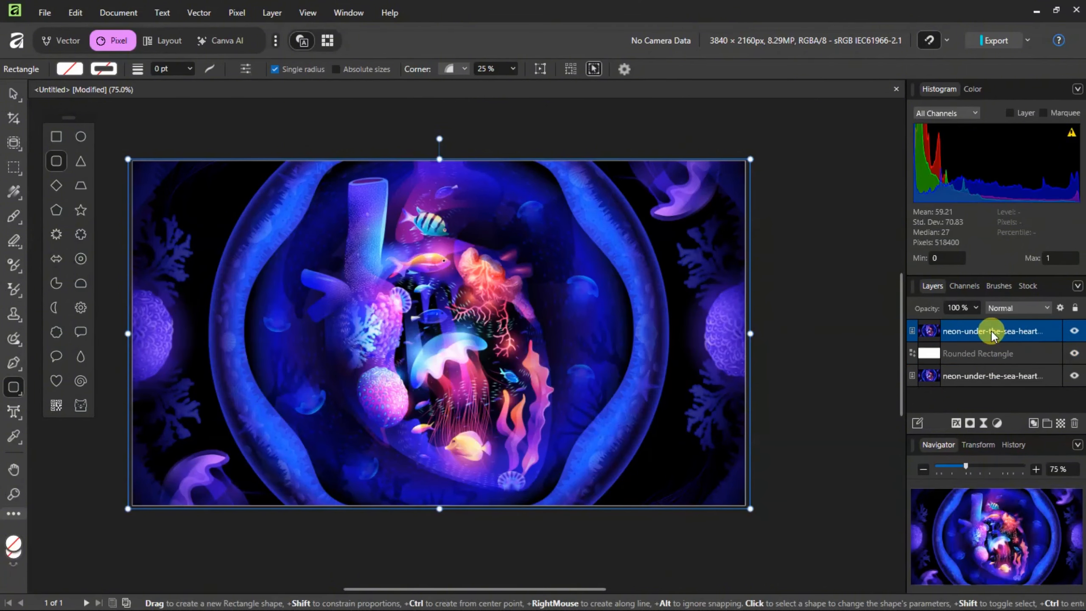
# Apply a strong Gaussian Blur layer effect to the duplicated image above the rounded rectangle
pyautogui.click(958, 423)
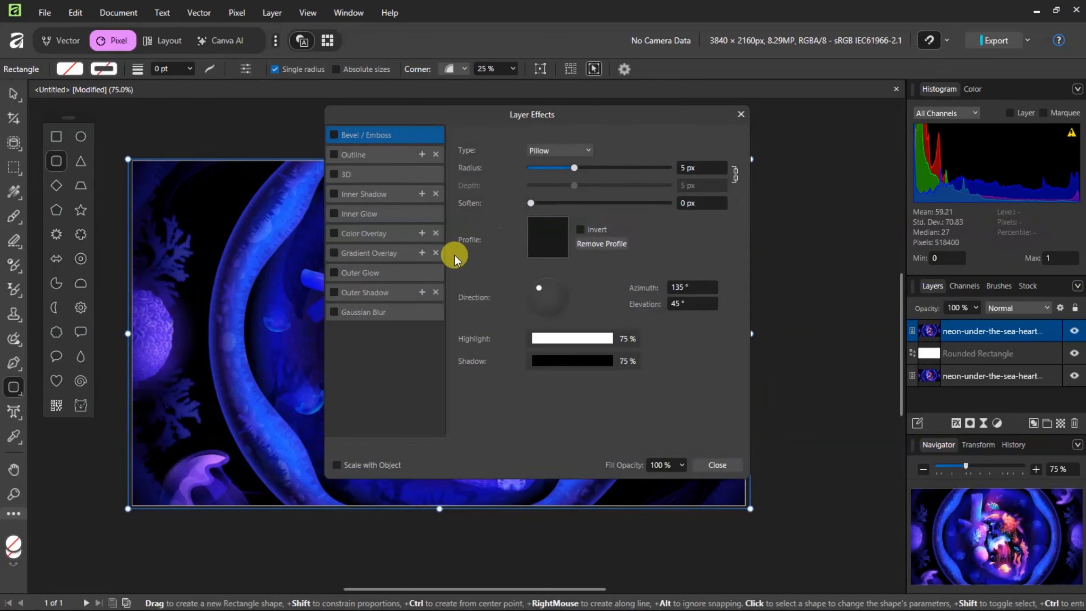
pyautogui.moveTo(473, 112); pyautogui.dragTo(706, 121)
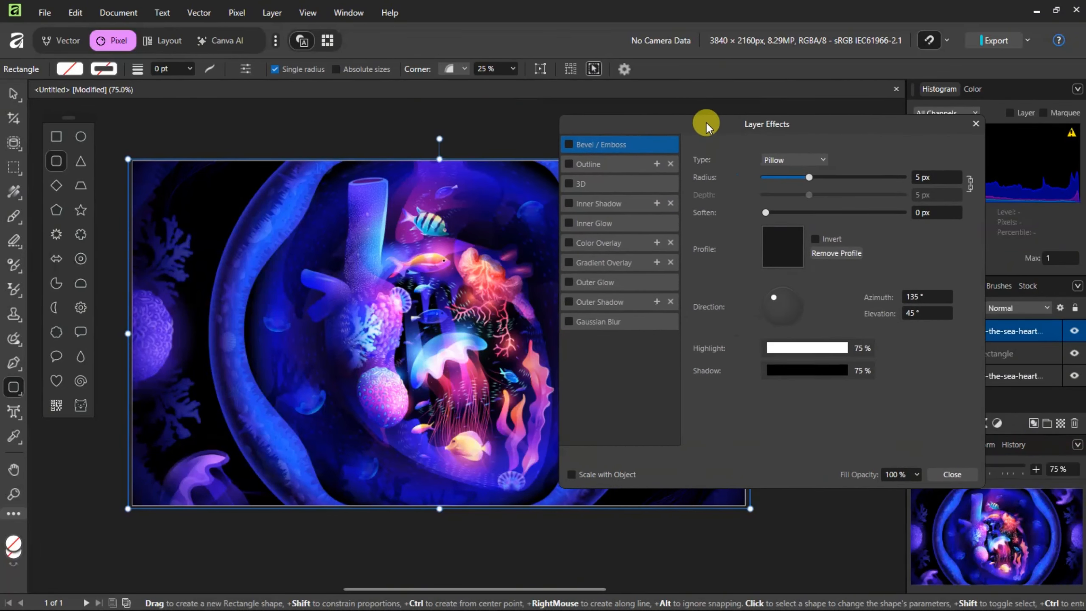
pyautogui.click(569, 322)
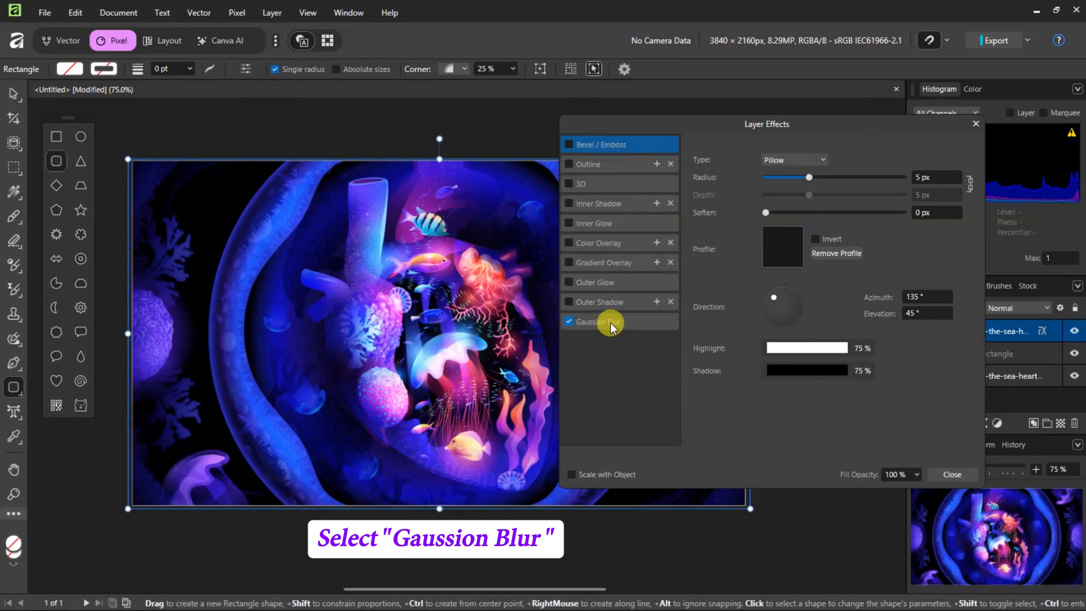
pyautogui.click(609, 321)
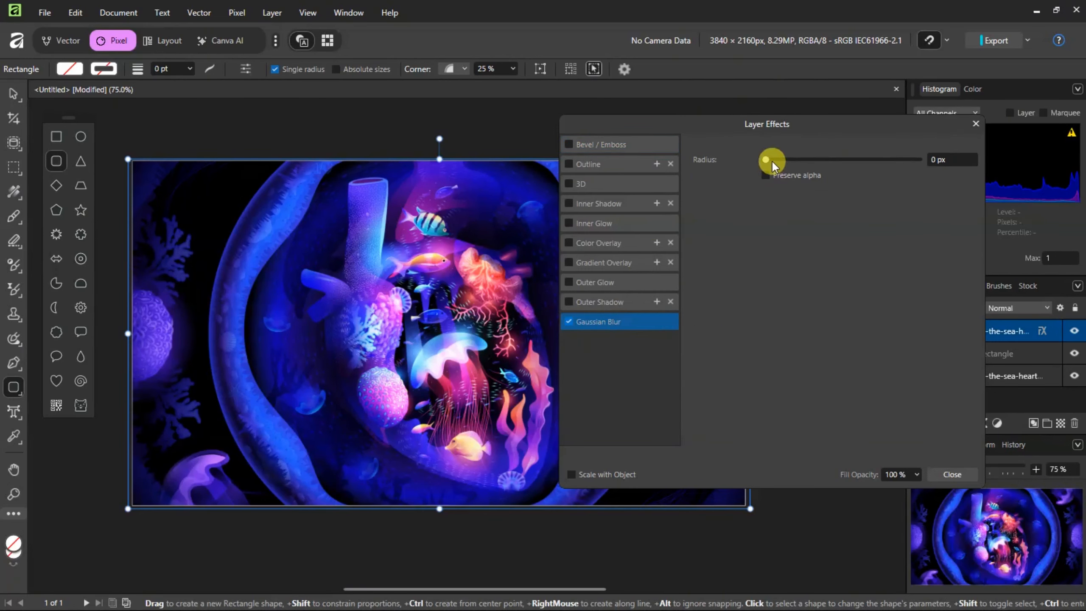
pyautogui.moveTo(770, 161); pyautogui.dragTo(867, 163)
pyautogui.click(940, 475)
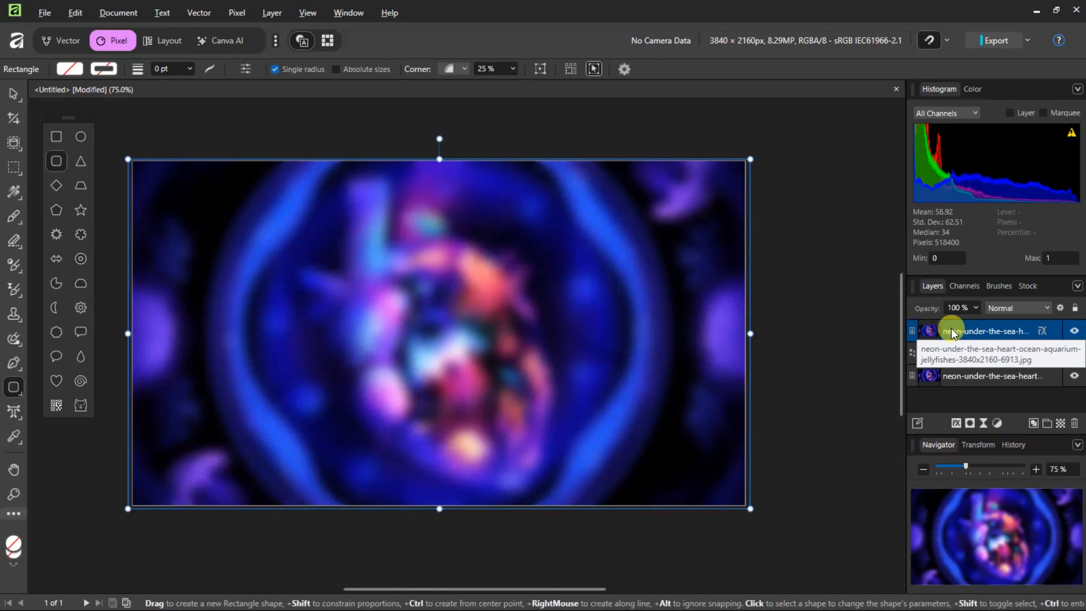
# Clip a copy of the blurred image inside the rounded rectangle and delete the blurred layer above it
pyautogui.moveTo(954, 332); pyautogui.dragTo(957, 348)
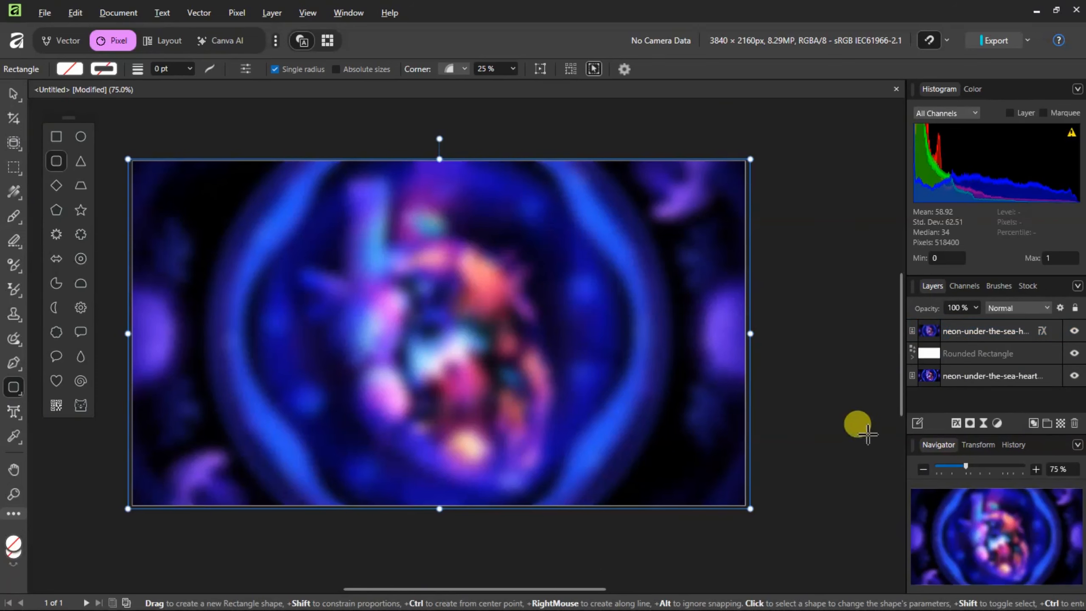
pyautogui.click(1074, 331)
pyautogui.click(989, 330)
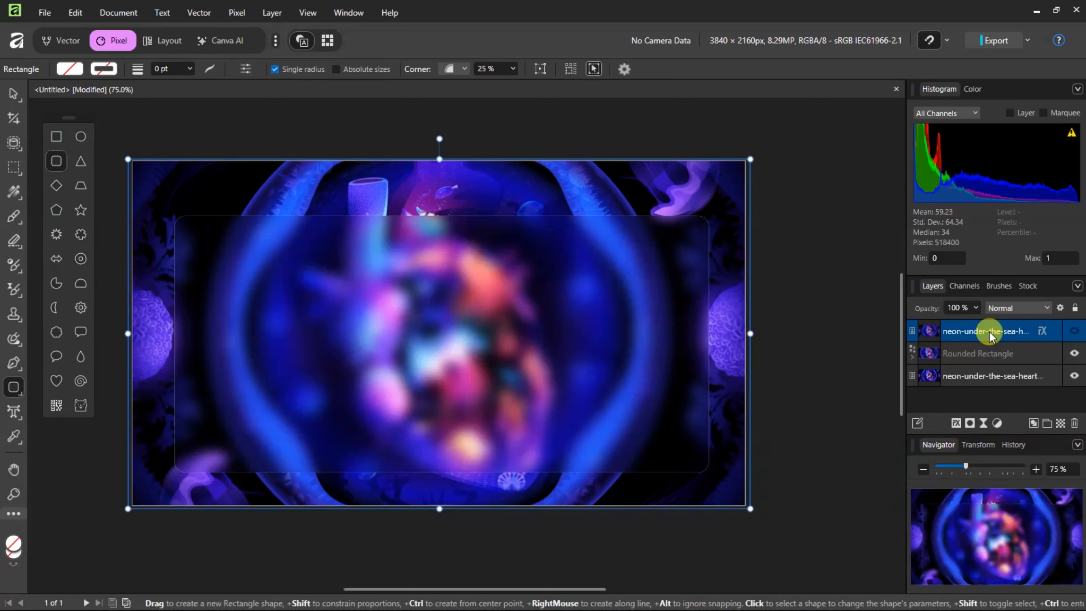
pyautogui.press('Delete')
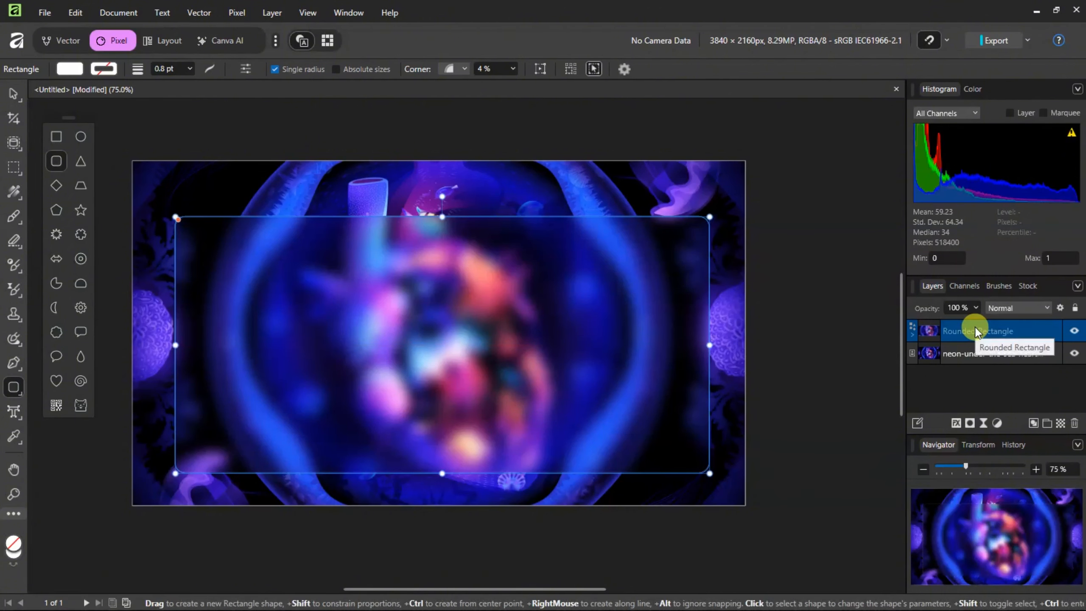
# Enable an Inner Bevel / Emboss effect on the rounded rectangle and unlink its radius from its depth
pyautogui.click(957, 420)
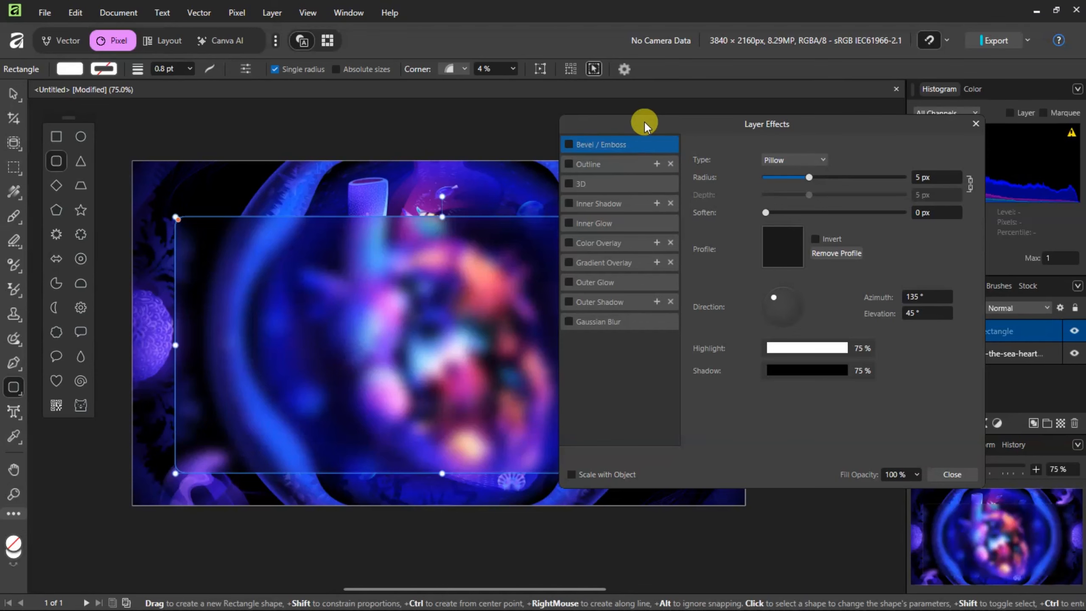
pyautogui.moveTo(645, 124)
pyautogui.mouseDown()
pyautogui.moveTo(723, 132)
pyautogui.moveTo(634, 134)
pyautogui.mouseUp()
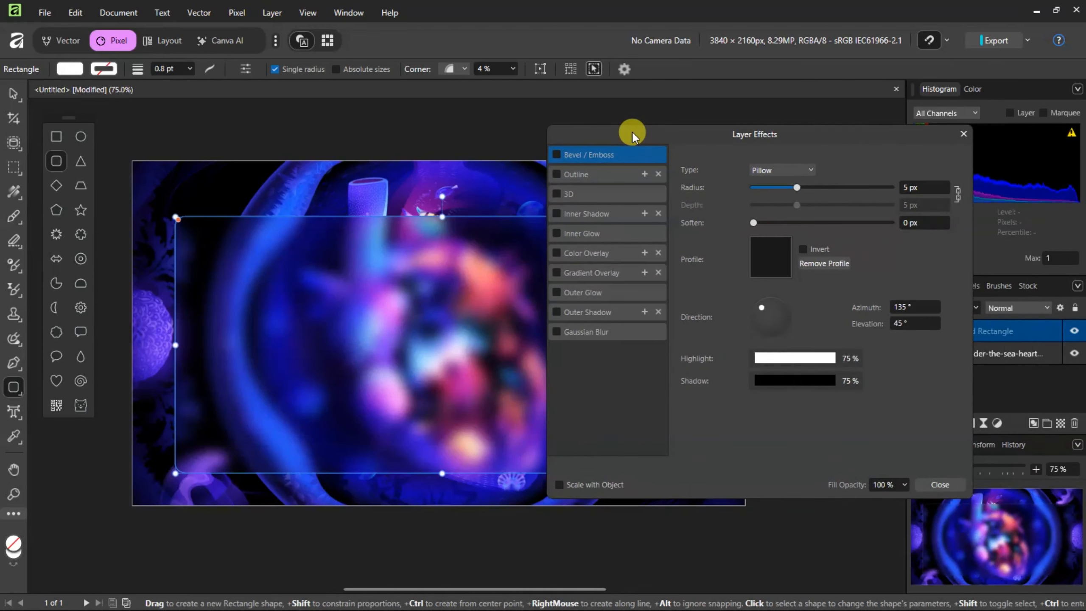
pyautogui.click(557, 154)
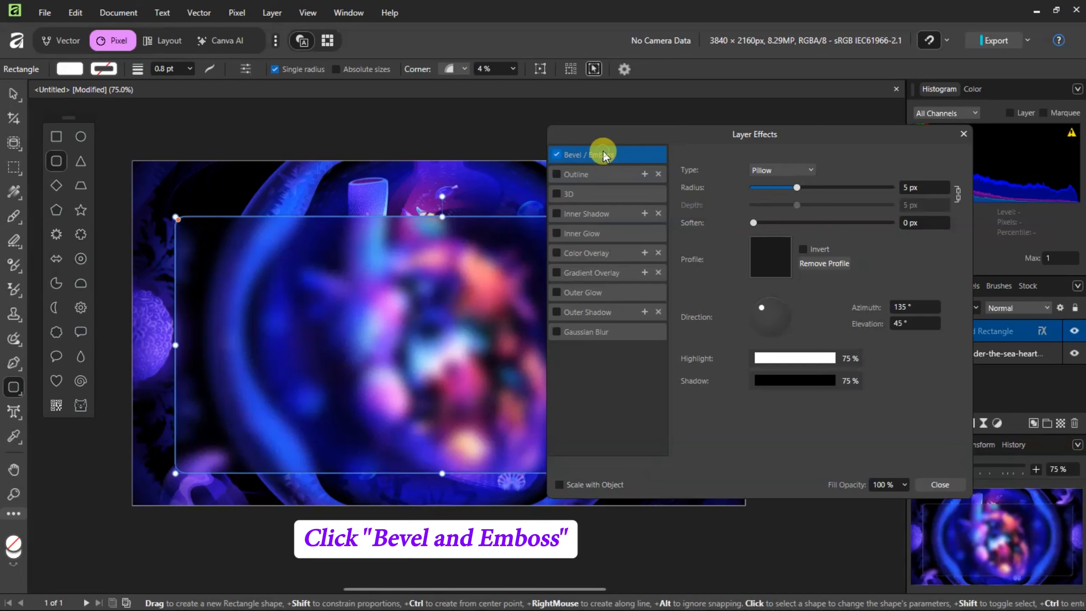
pyautogui.click(793, 171)
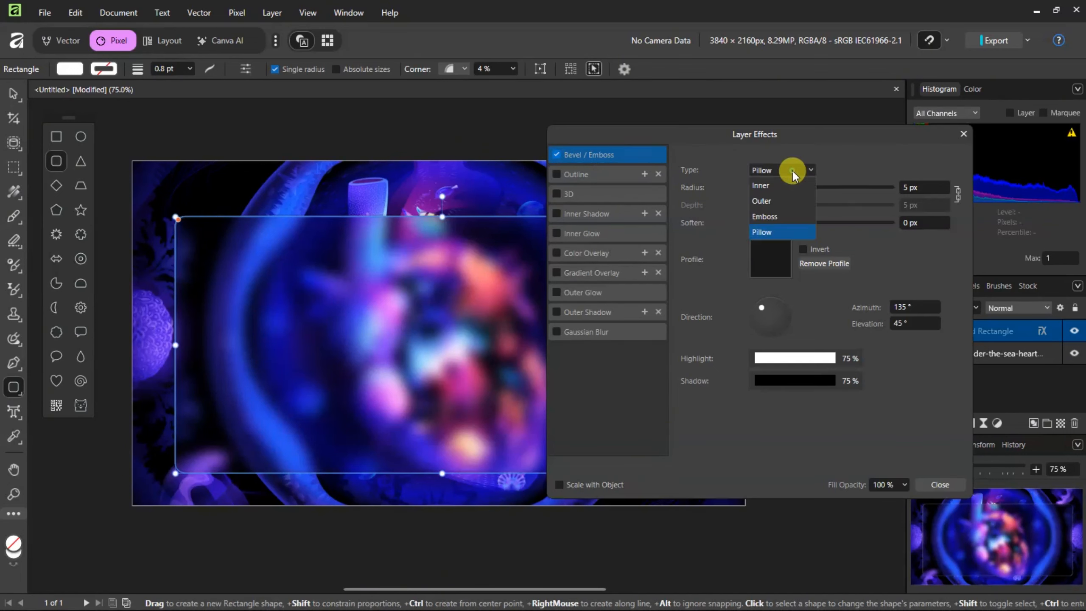
pyautogui.click(767, 185)
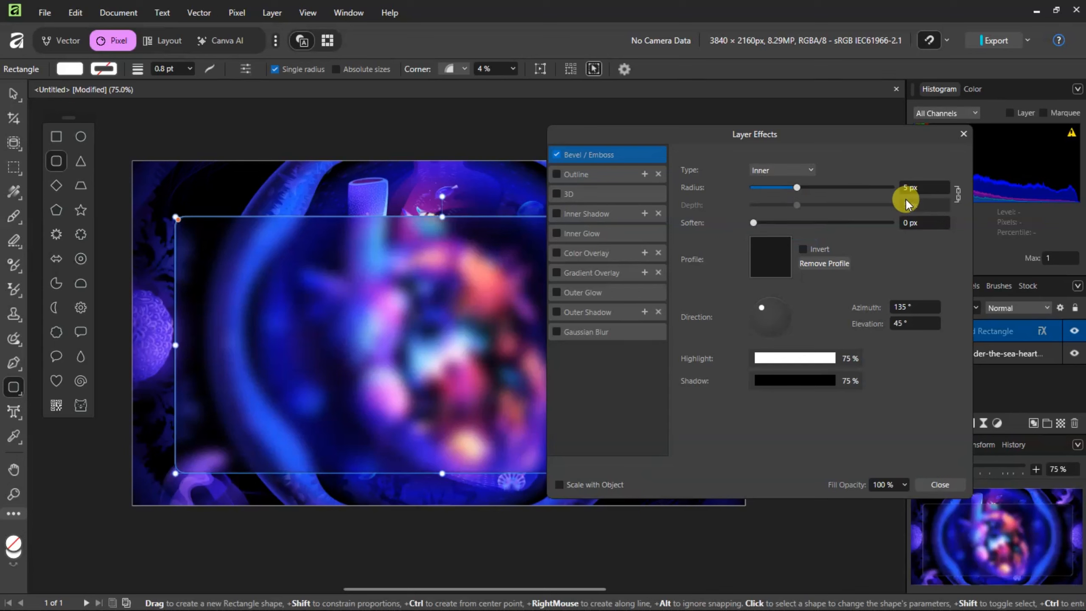
pyautogui.click(959, 196)
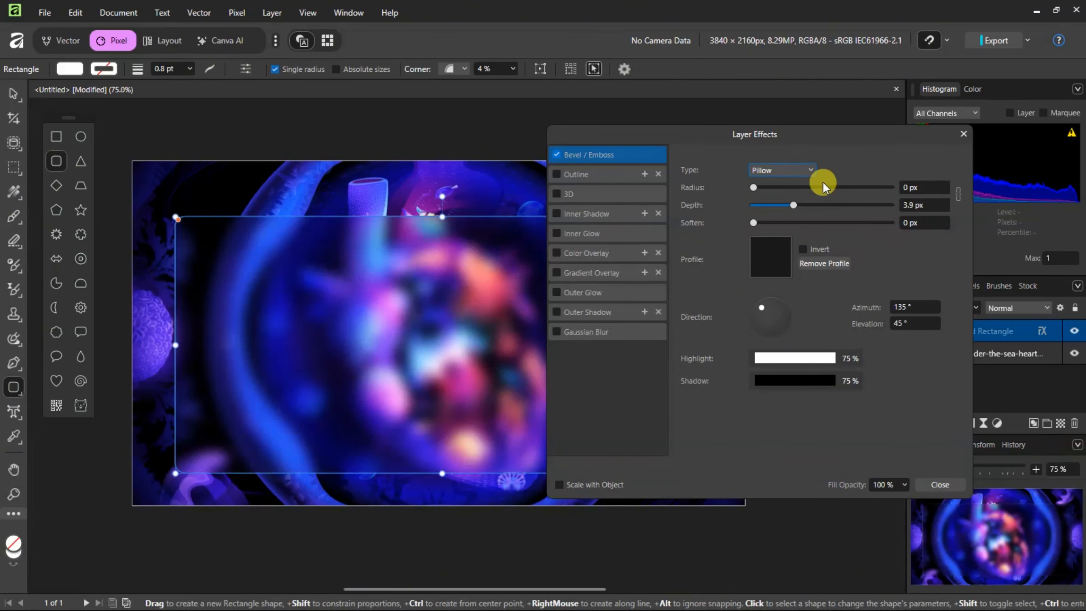
# Set the bevel type to Inner with a radius of 100 px and a depth of 5.5 px
pyautogui.click(786, 170)
pyautogui.click(769, 184)
pyautogui.moveTo(764, 191); pyautogui.dragTo(900, 202)
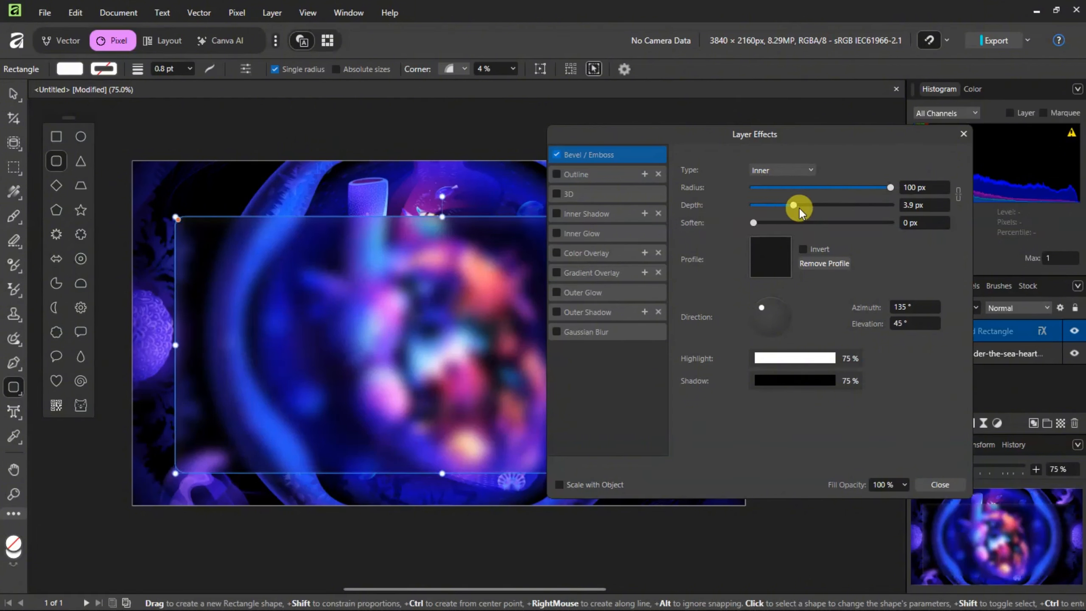
pyautogui.moveTo(799, 208); pyautogui.dragTo(802, 208)
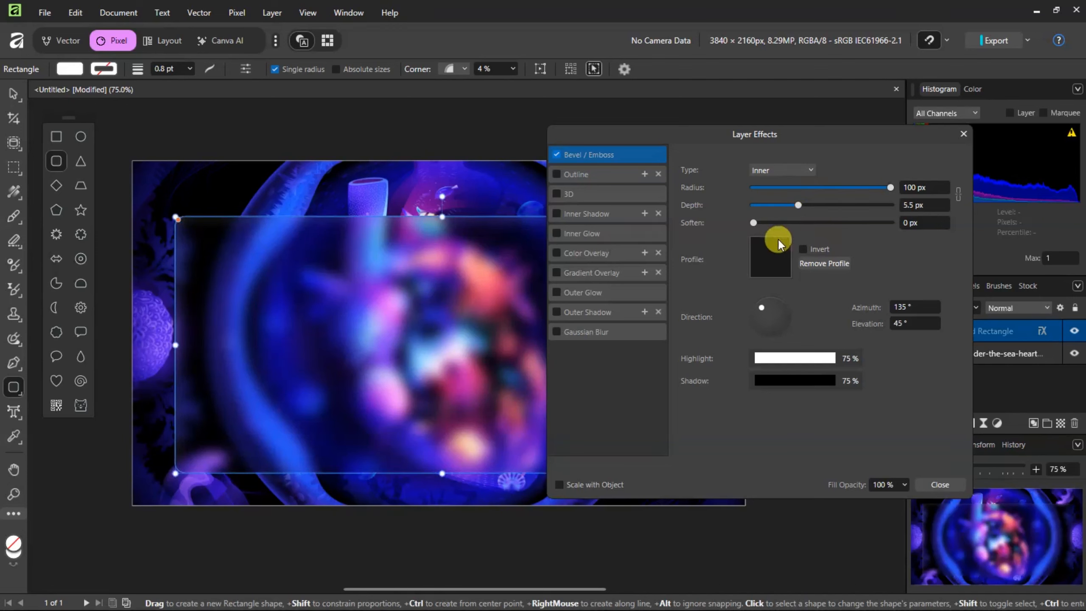
# Apply the straight diagonal standard profile to the bevel and reduce its depth to 0.6 px
pyautogui.click(765, 265)
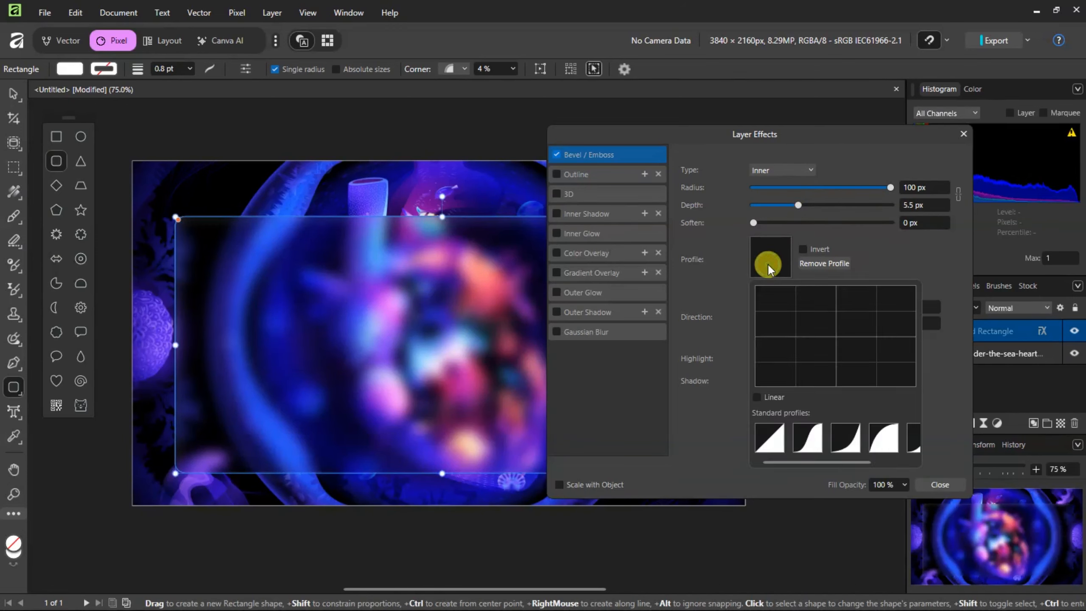
pyautogui.click(770, 435)
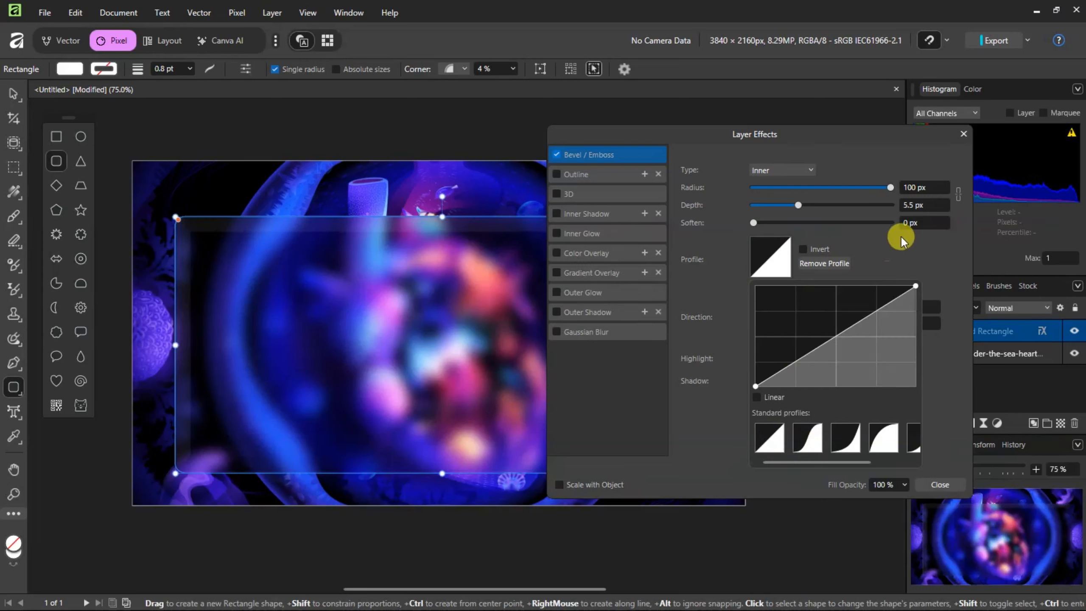
pyautogui.click(930, 205)
pyautogui.moveTo(801, 205); pyautogui.dragTo(773, 205)
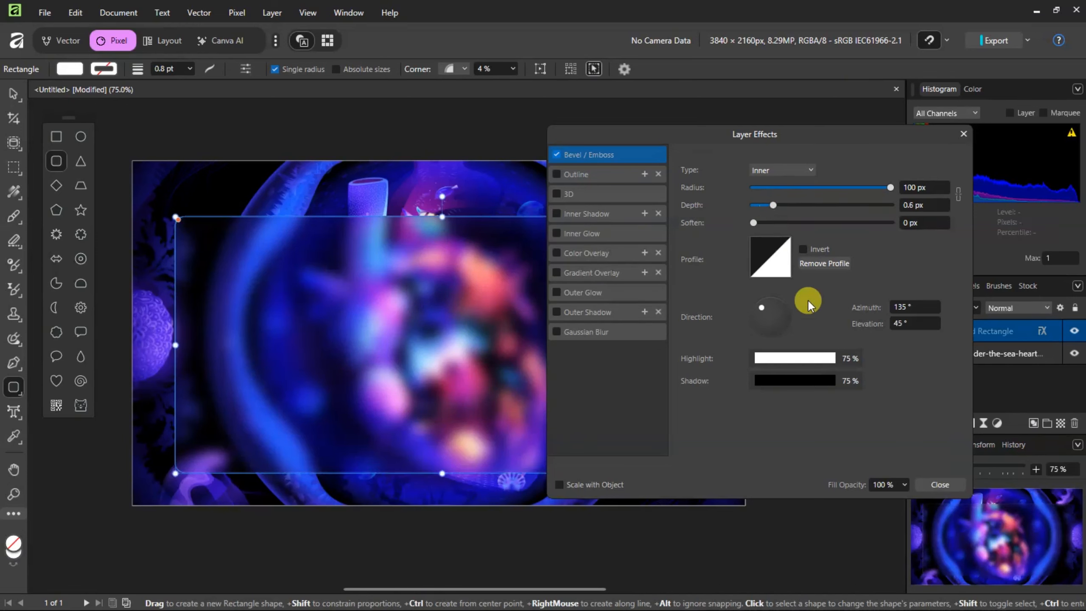
# Set the bevel highlight's blend mode to Overlay and its opacity to 69%
pyautogui.click(793, 357)
pyautogui.click(833, 381)
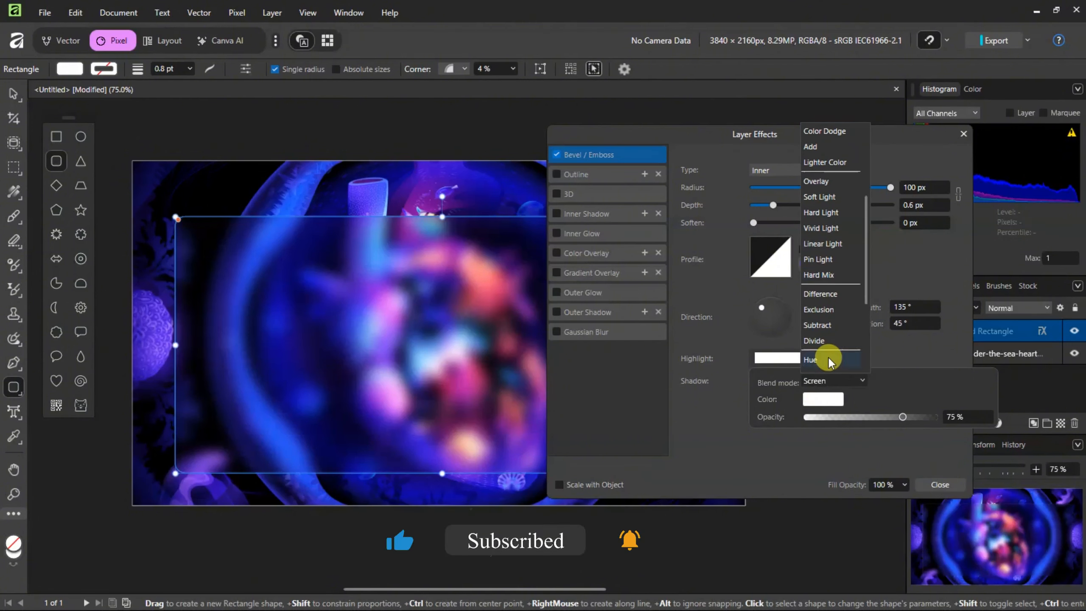
pyautogui.click(818, 176)
pyautogui.moveTo(902, 414); pyautogui.dragTo(897, 414)
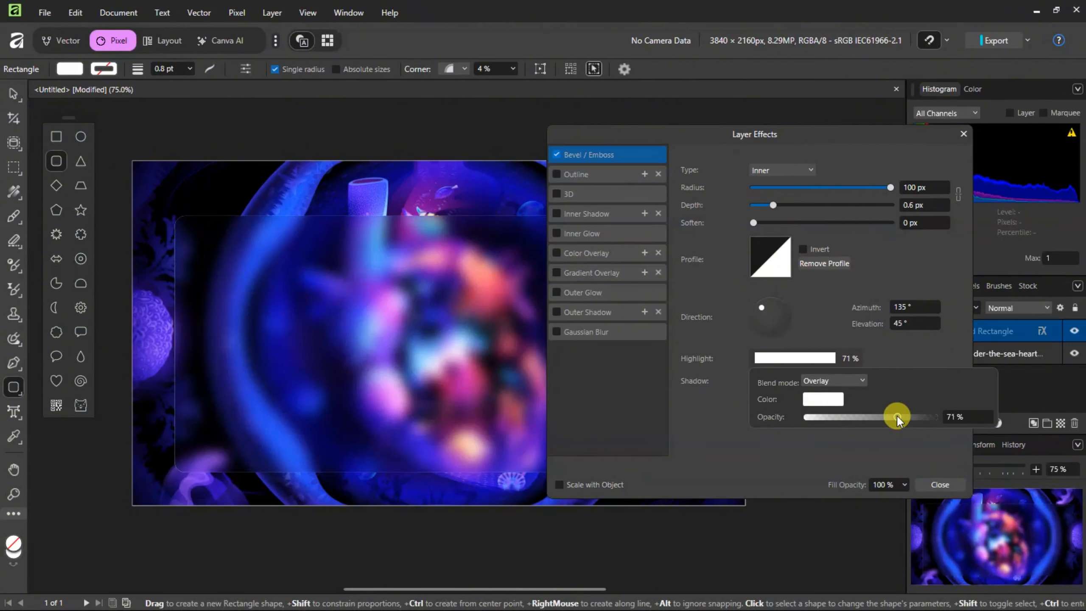
# Change the bevel shadow's color to white (FFFFFF) and its opacity to 52%
pyautogui.click(831, 380)
pyautogui.click(823, 422)
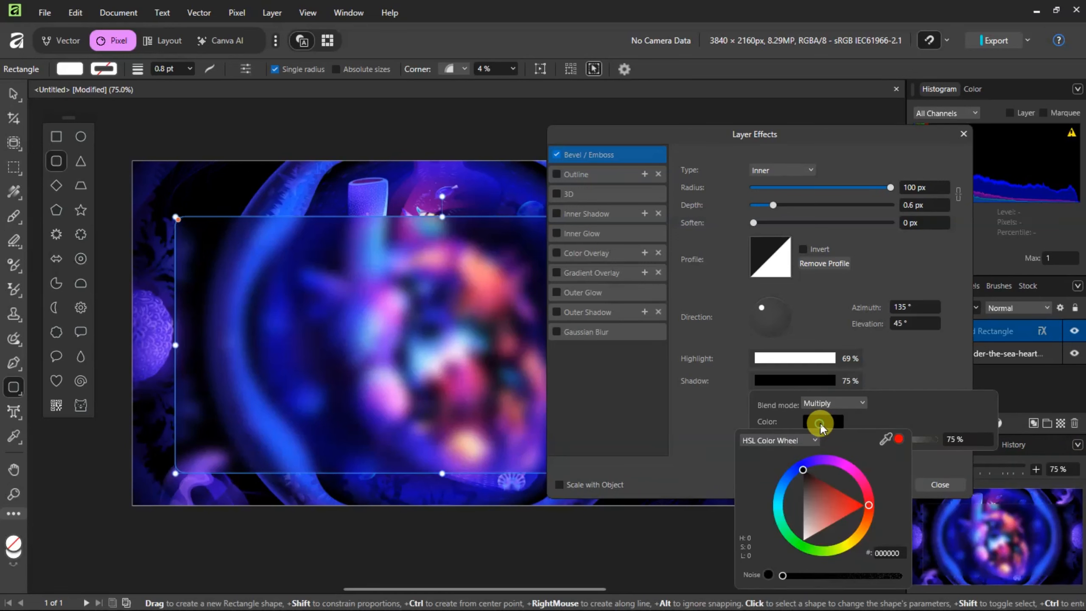
pyautogui.click(802, 541)
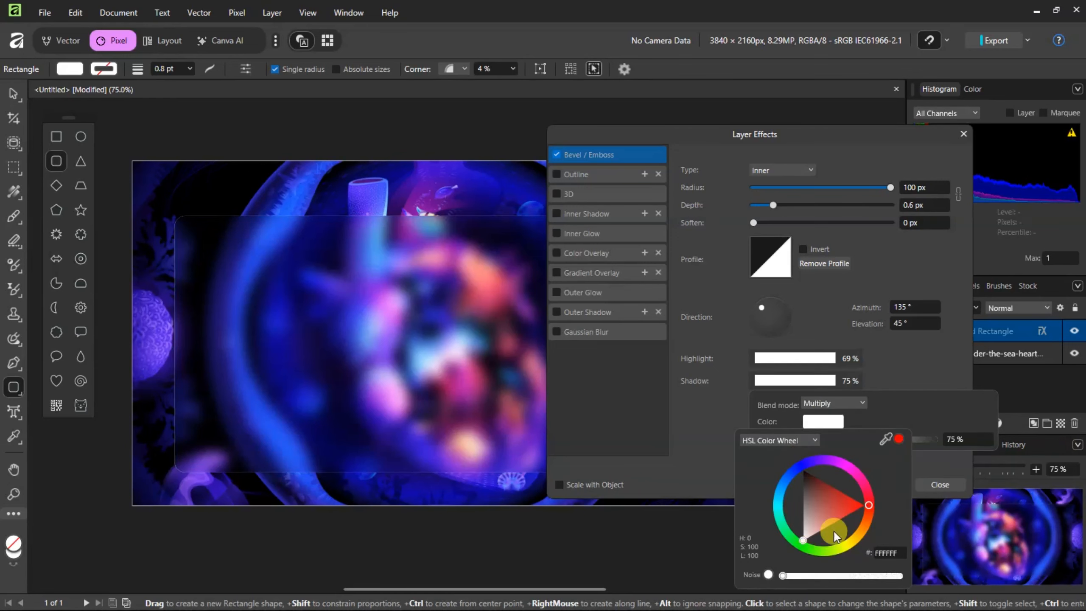
pyautogui.click(927, 404)
pyautogui.moveTo(902, 436); pyautogui.dragTo(878, 435)
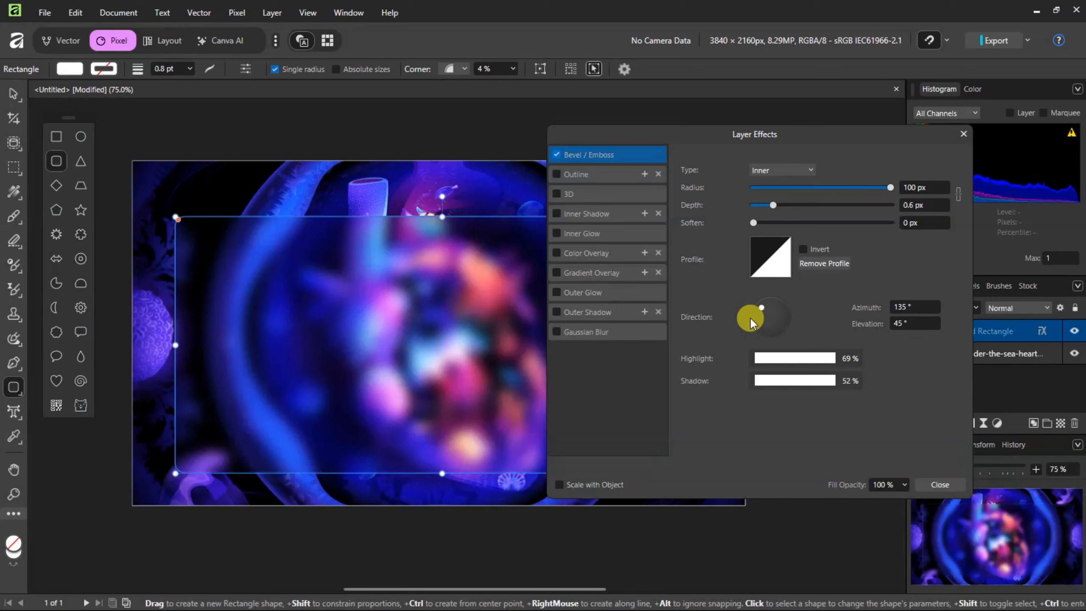
# Set the bevel lighting direction to an azimuth of 130° and an elevation of 30°
pyautogui.moveTo(920, 307); pyautogui.dragTo(855, 309)
pyautogui.write('130')
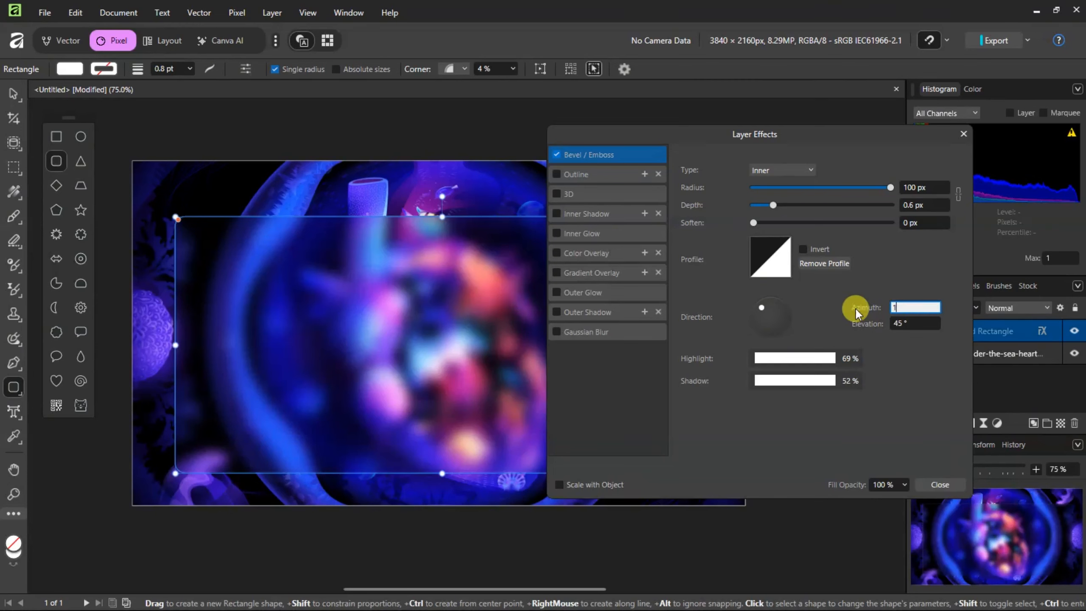
pyautogui.click(922, 325)
pyautogui.write('30')
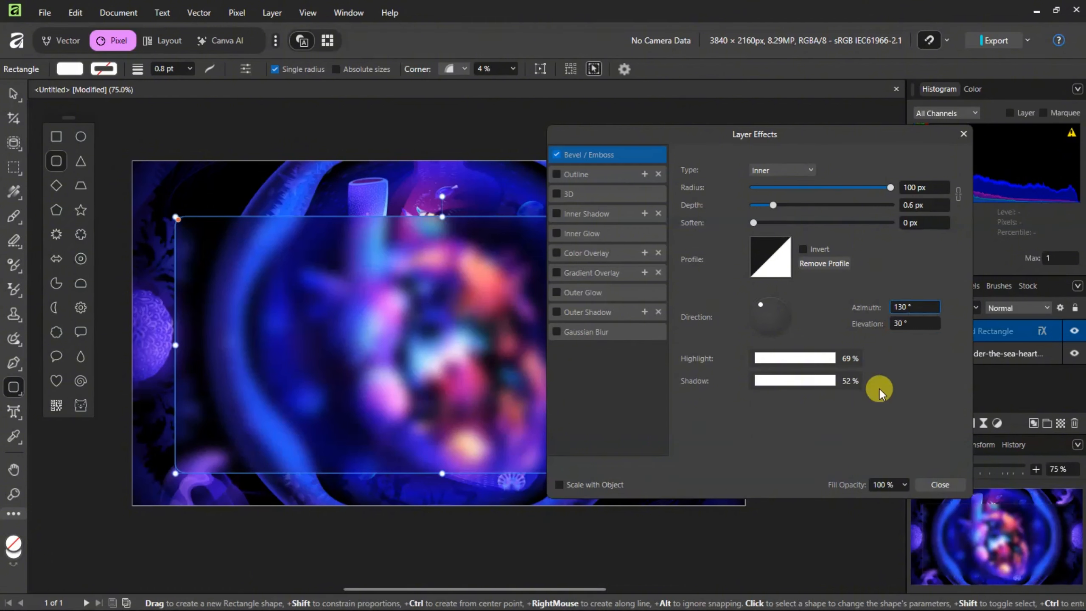
# Change the blend mode of the bevel shadow to Overlay
pyautogui.click(816, 363)
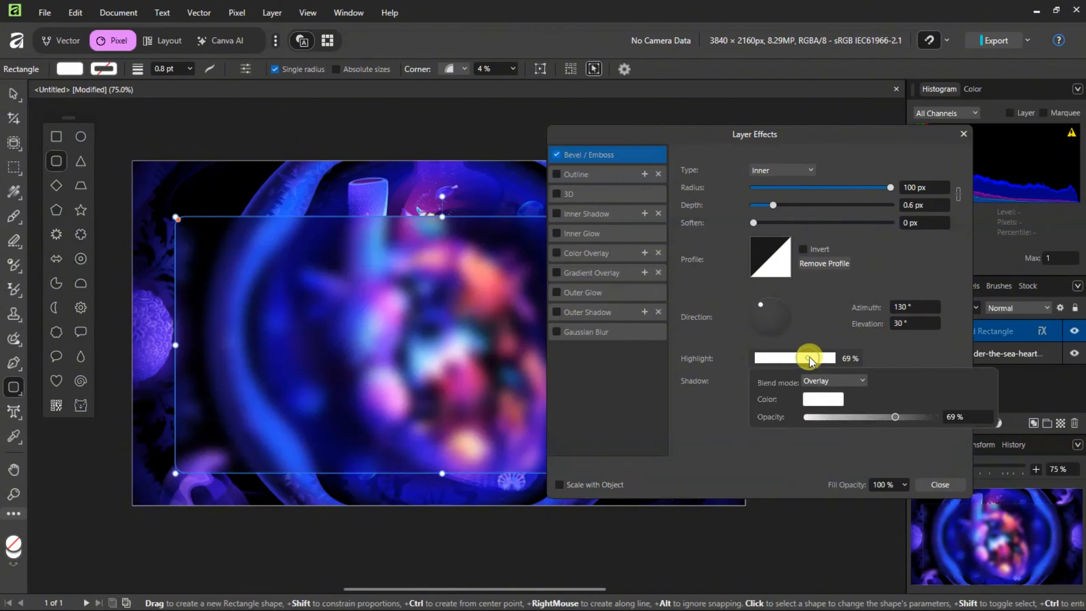
pyautogui.click(813, 379)
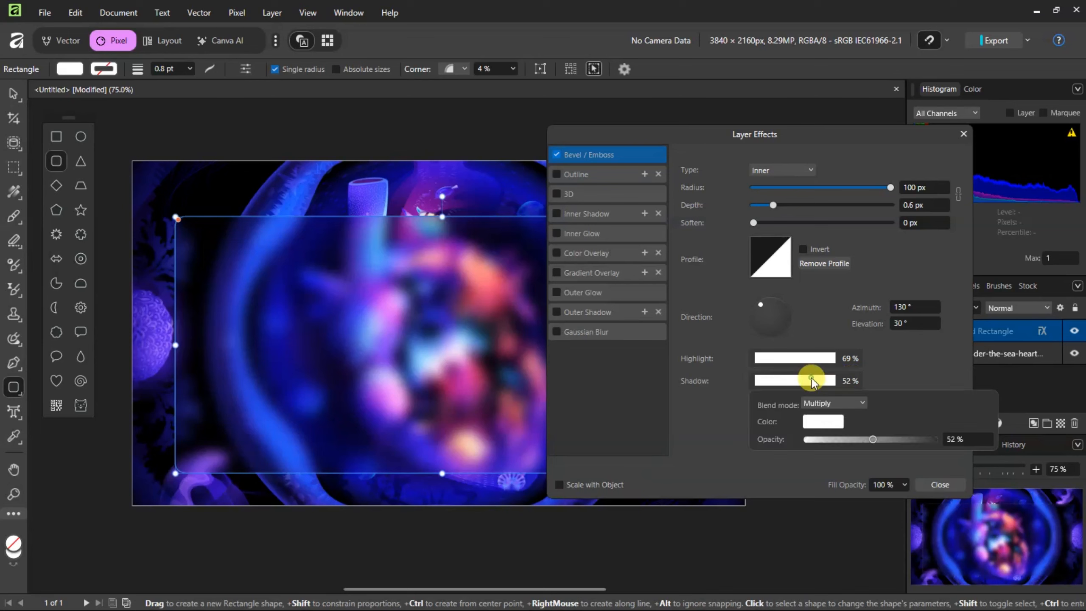
pyautogui.click(833, 402)
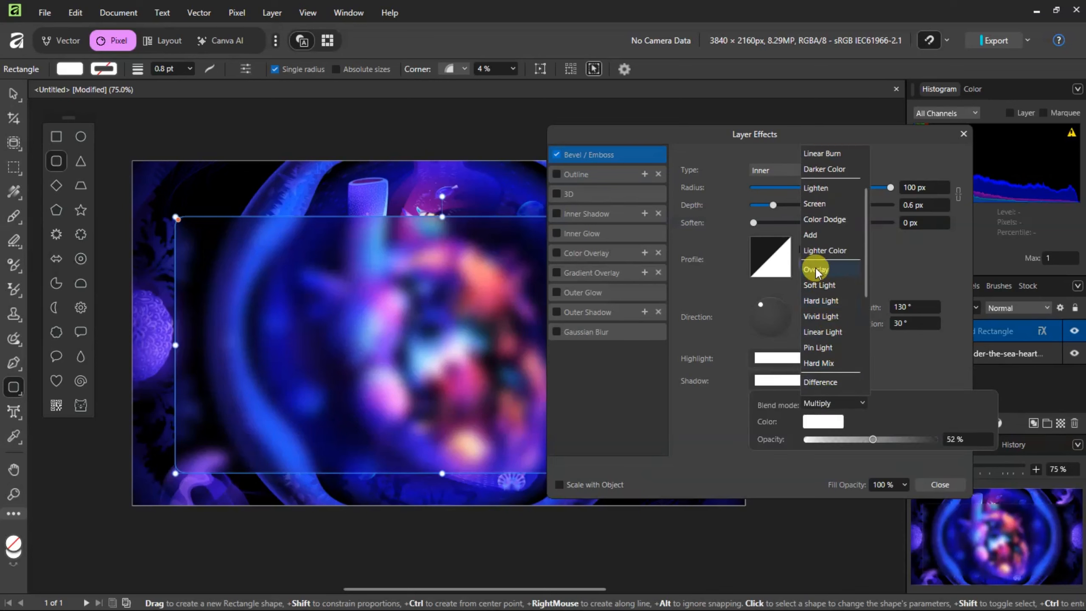
pyautogui.click(885, 357)
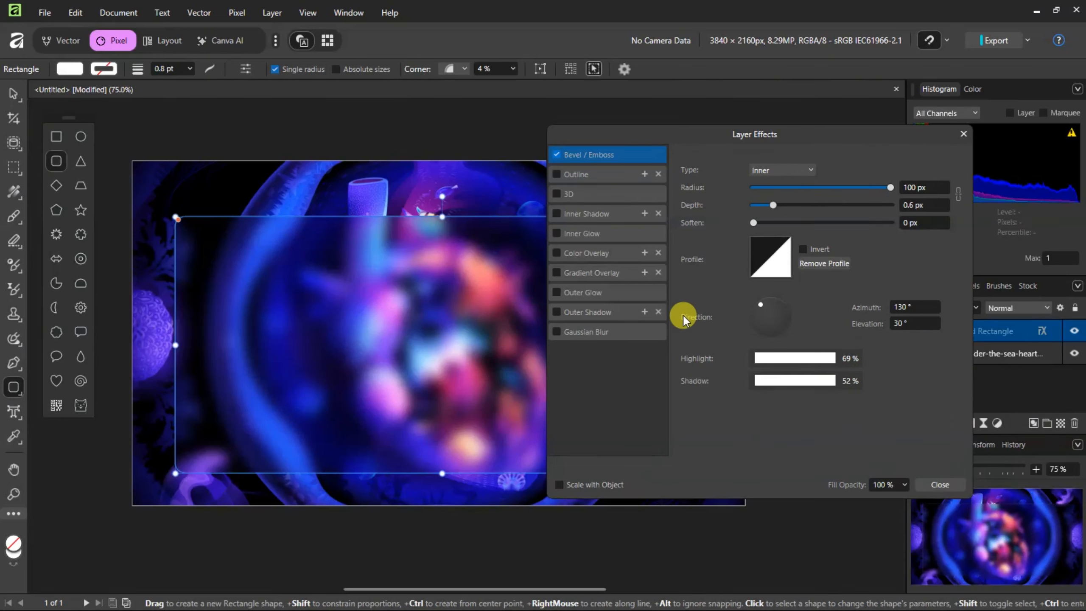
# Add an inner glow with Overlay blend mode, 58% opacity, a 100 px radius and 41% intensity
pyautogui.click(601, 234)
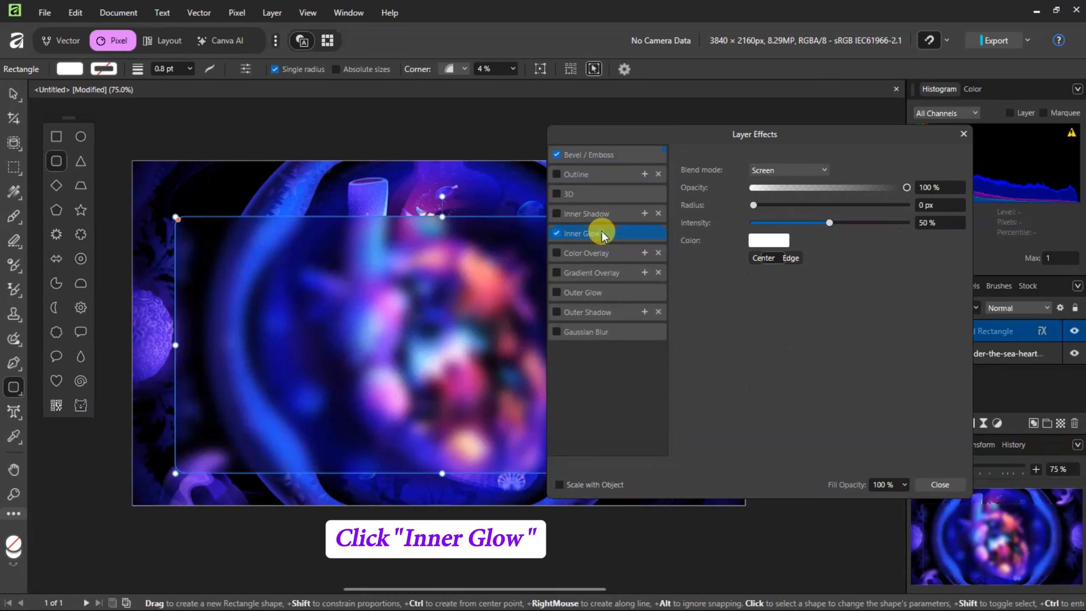
pyautogui.click(779, 167)
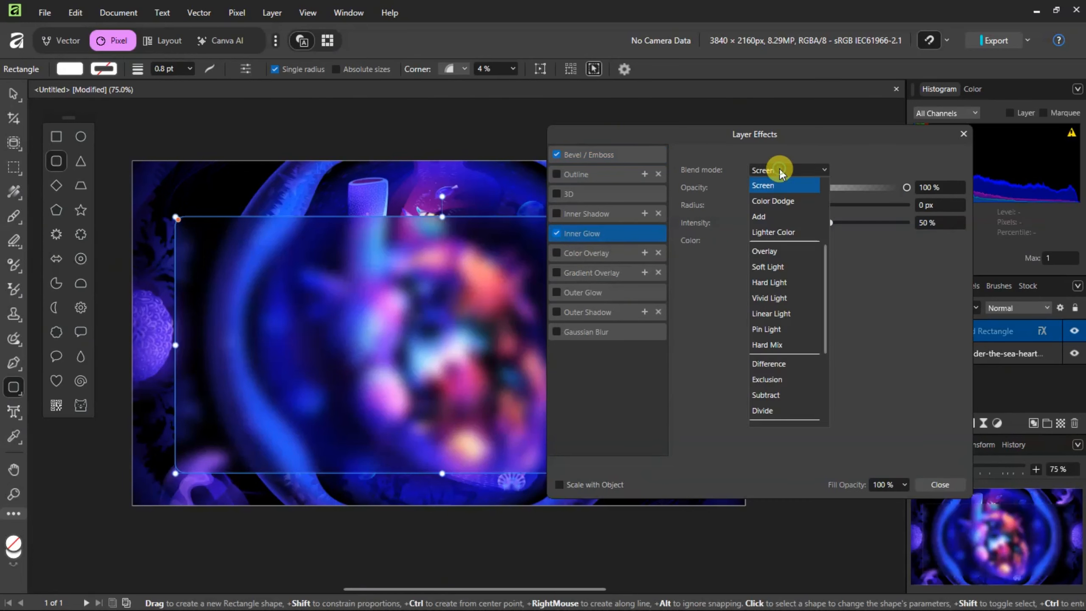
pyautogui.click(774, 250)
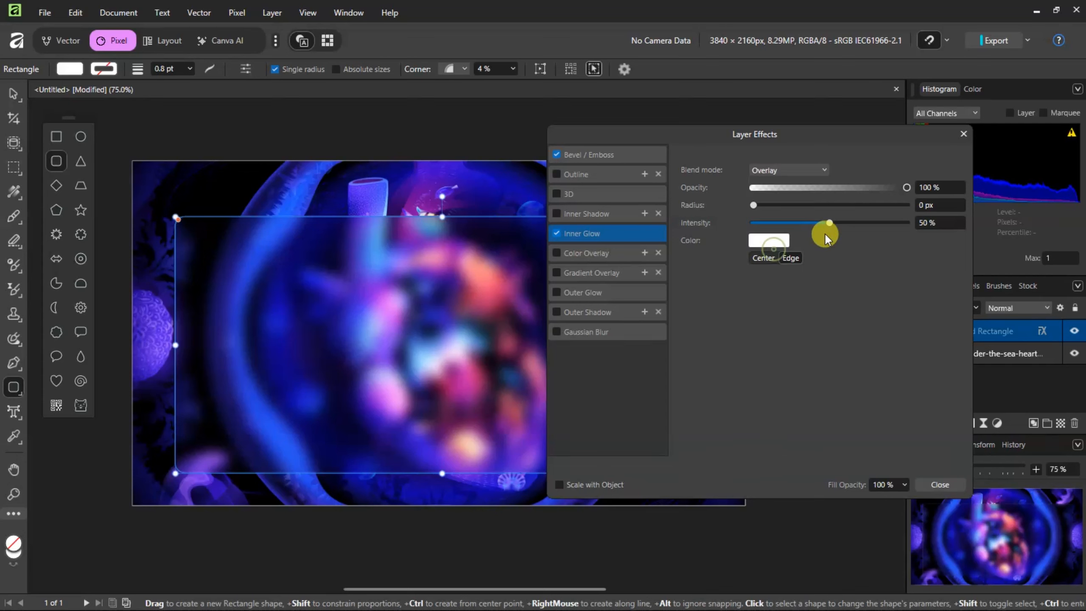
pyautogui.moveTo(906, 187); pyautogui.dragTo(842, 198)
pyautogui.moveTo(774, 205); pyautogui.dragTo(910, 213)
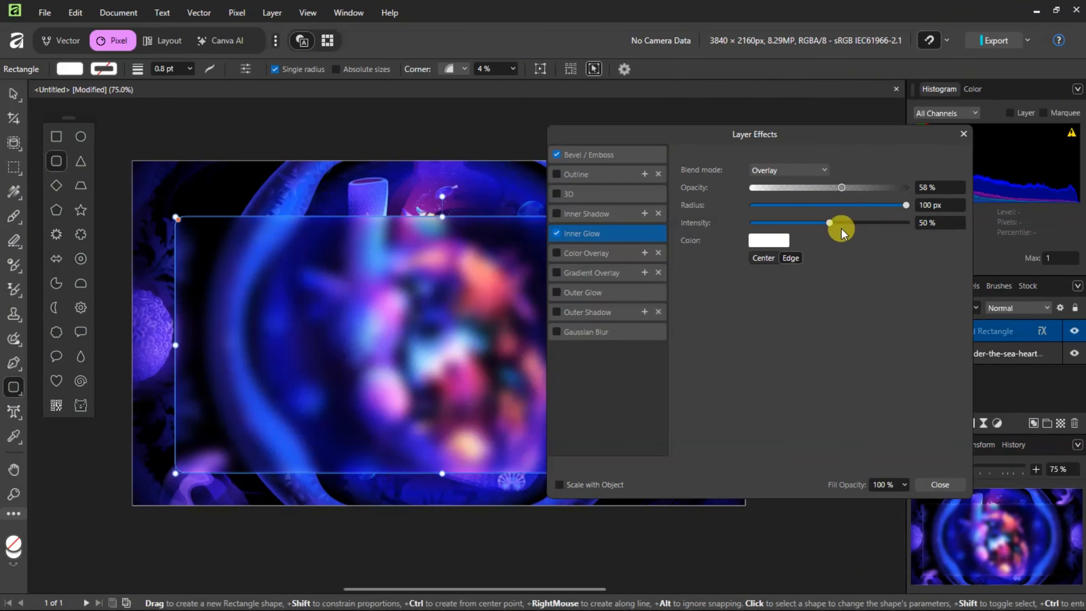
pyautogui.moveTo(841, 227); pyautogui.dragTo(817, 226)
# Enable a gradient overlay and make the gradient's start stop white with 0% opacity
pyautogui.click(556, 271)
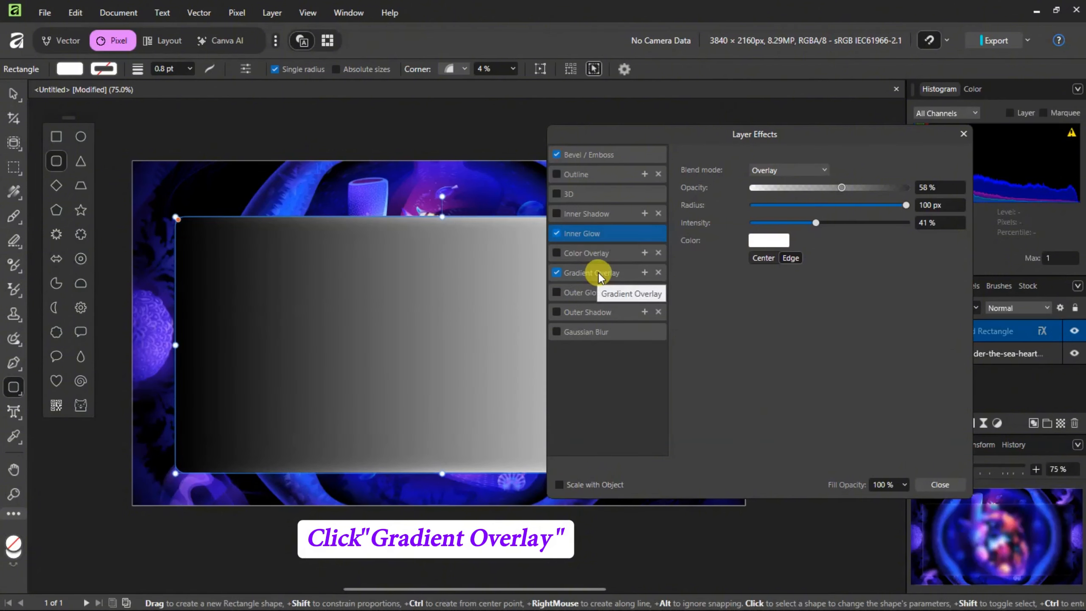
pyautogui.click(598, 272)
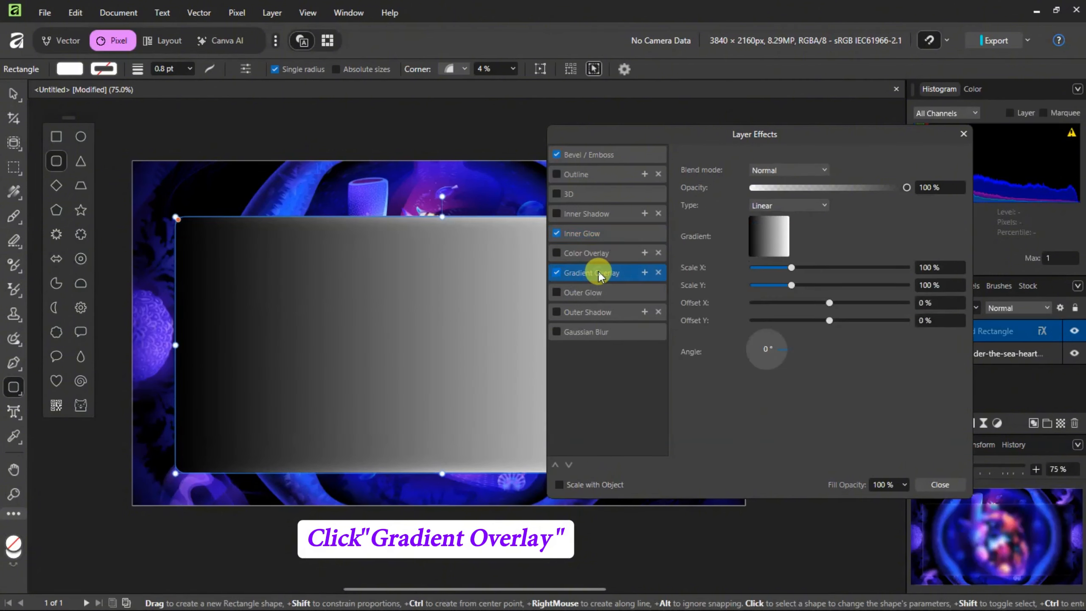
pyautogui.click(767, 237)
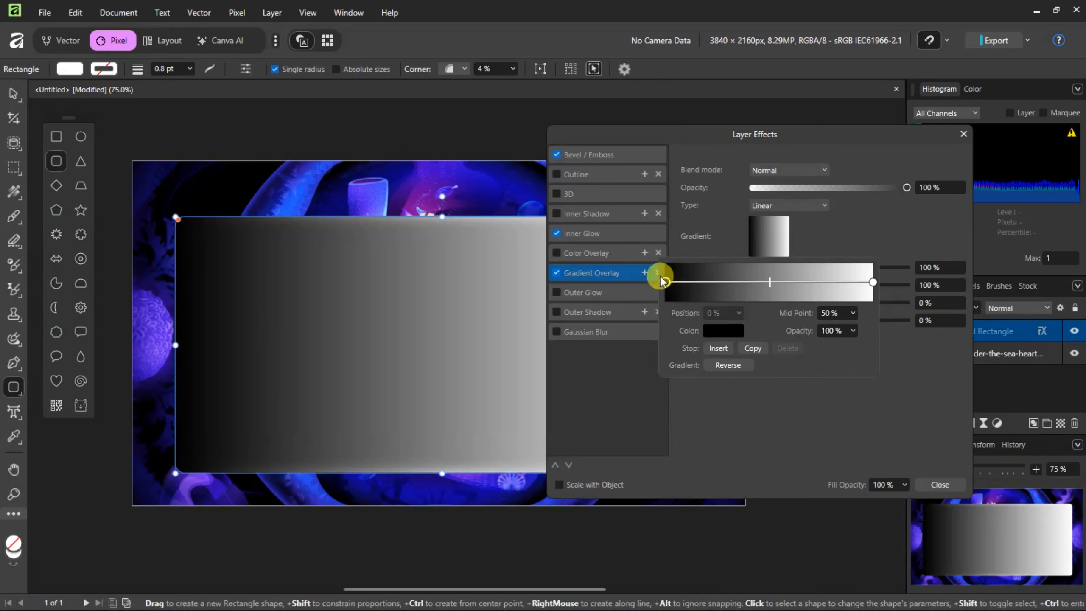
pyautogui.click(665, 281)
pyautogui.click(719, 331)
pyautogui.moveTo(714, 421); pyautogui.dragTo(704, 449)
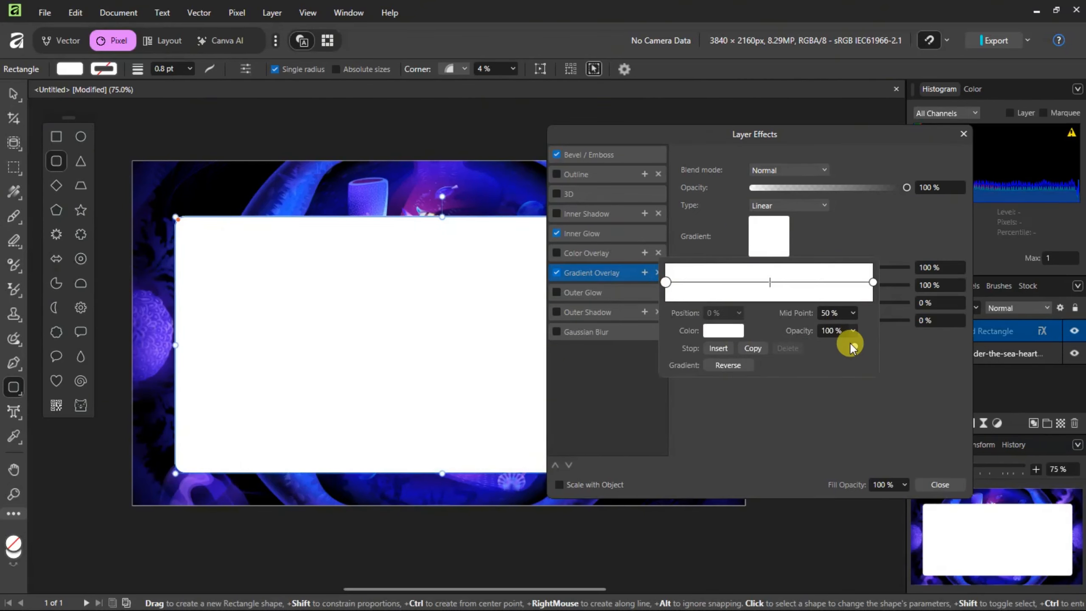
pyautogui.moveTo(851, 347); pyautogui.dragTo(717, 352)
# Lower the opacity of the overlay gradient's white end stop to 46%
pyautogui.click(872, 283)
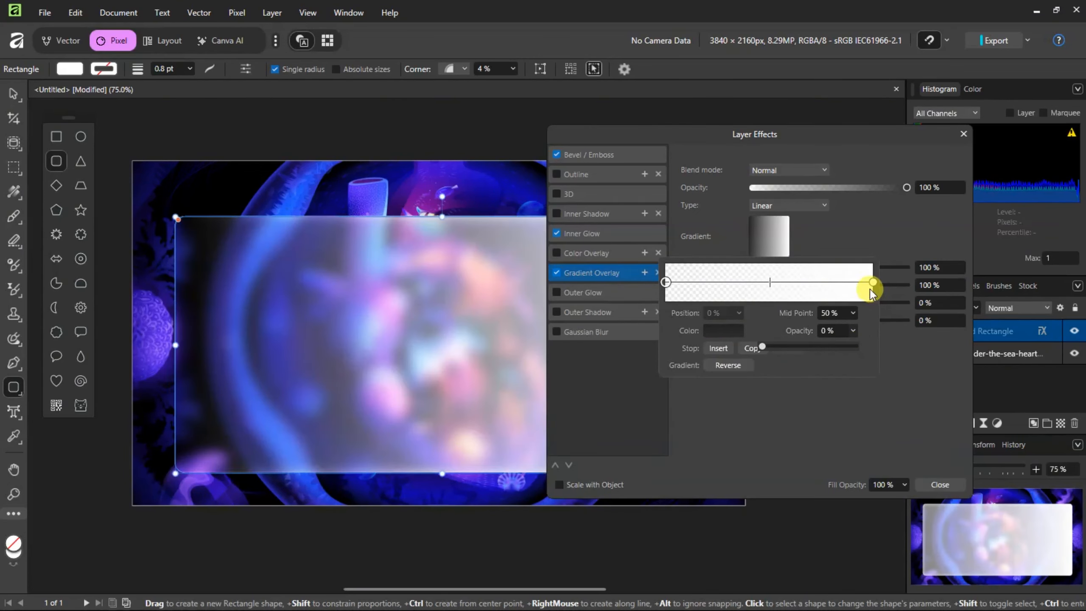
pyautogui.click(853, 330)
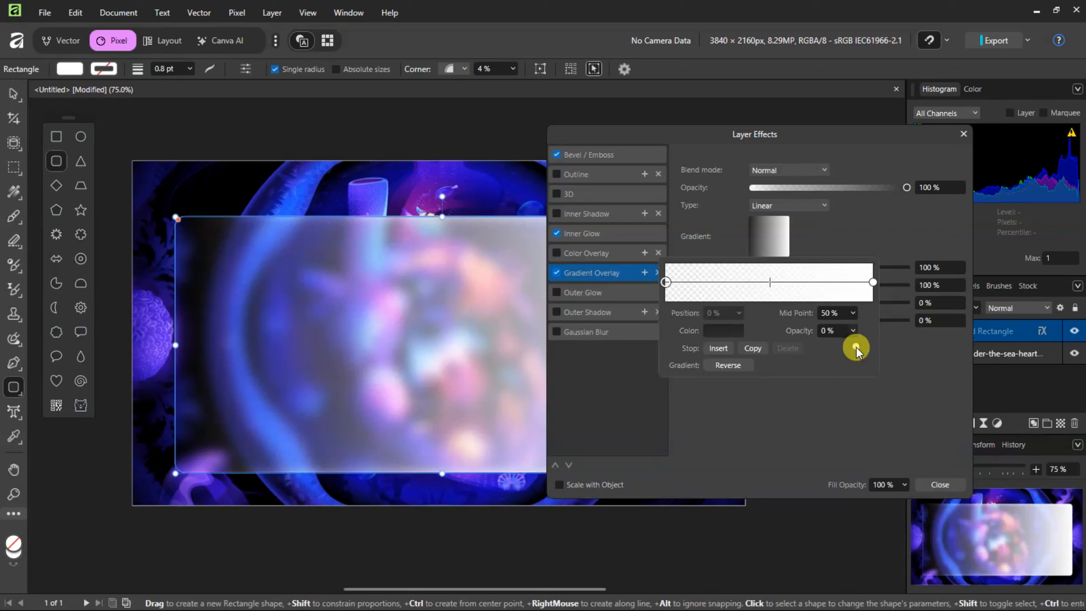
pyautogui.moveTo(856, 347); pyautogui.dragTo(838, 347)
pyautogui.click(872, 283)
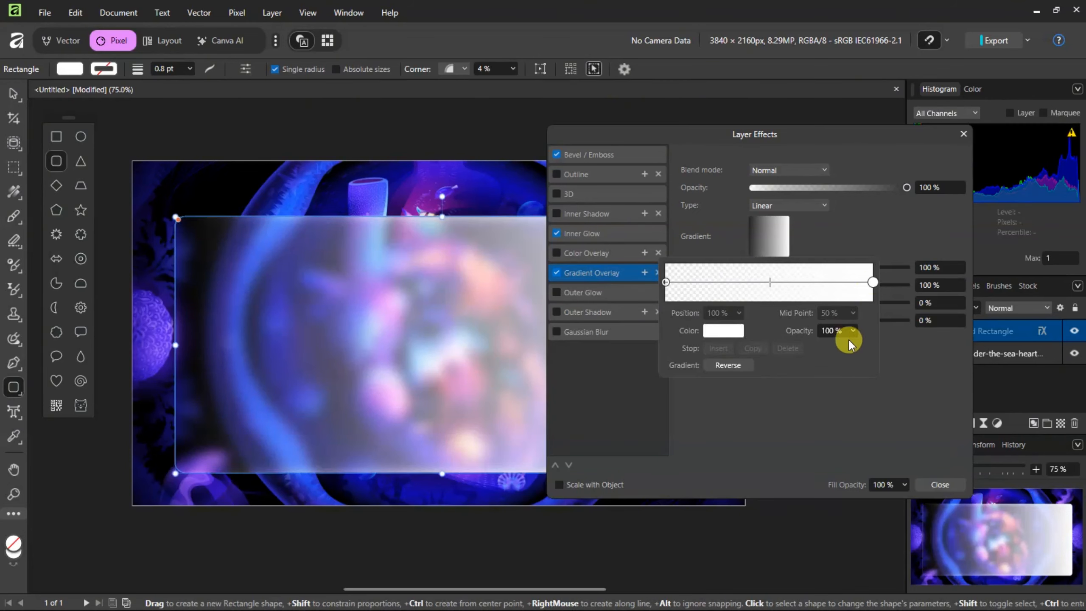
pyautogui.moveTo(858, 345); pyautogui.dragTo(804, 347)
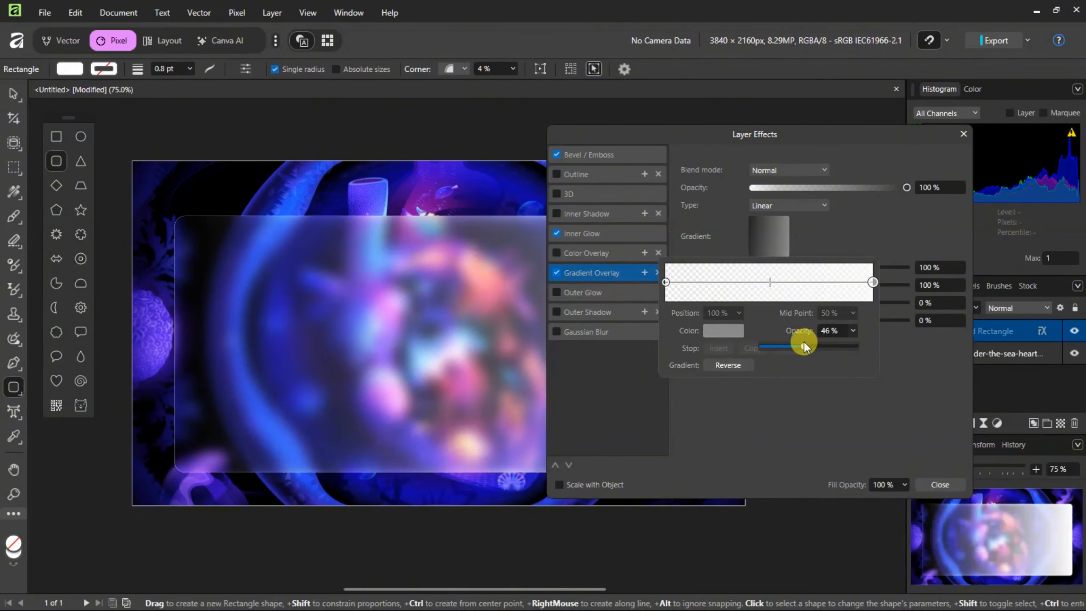
pyautogui.click(886, 230)
# Set the gradient overlay's overall opacity to 70% and its angle to -60°
pyautogui.moveTo(906, 187); pyautogui.dragTo(860, 190)
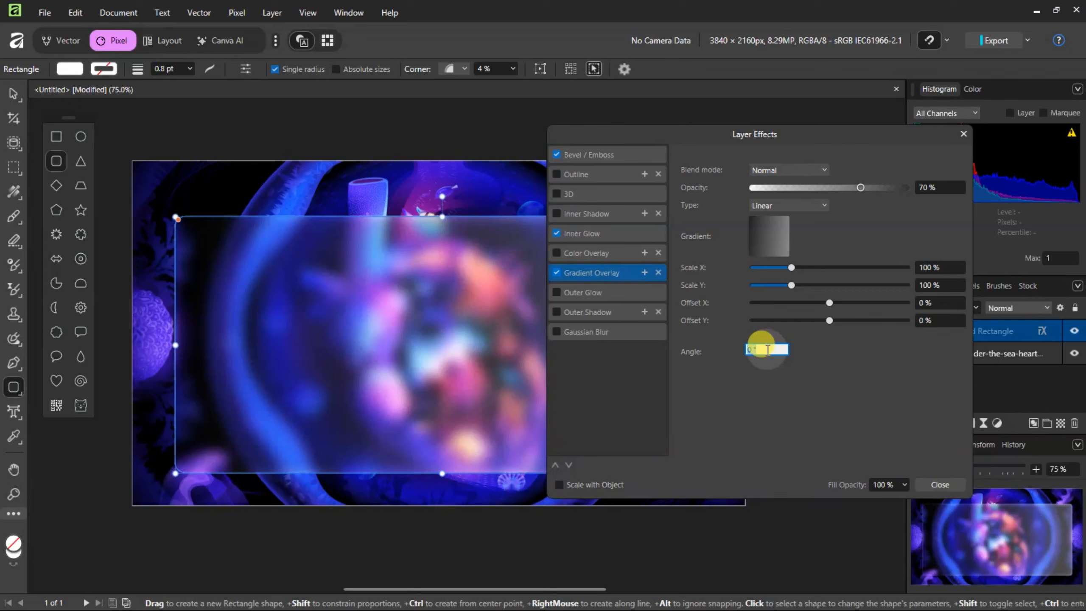
pyautogui.write('-60')
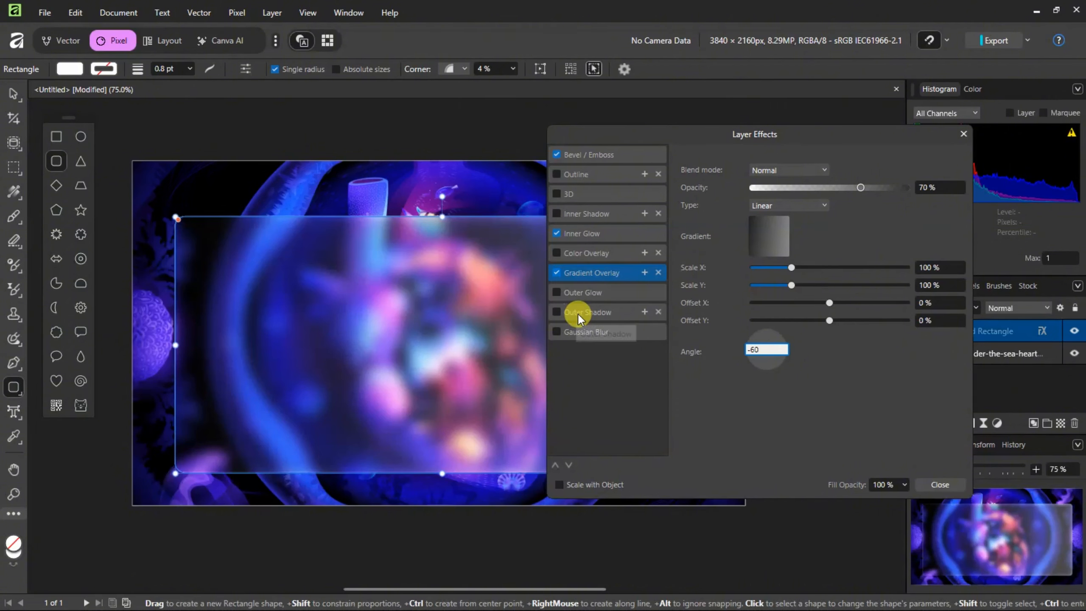
# Add an outer shadow with 34% opacity, 39.5 px radius, 100 px offset and 45% intensity, and close the layer effects
pyautogui.click(556, 313)
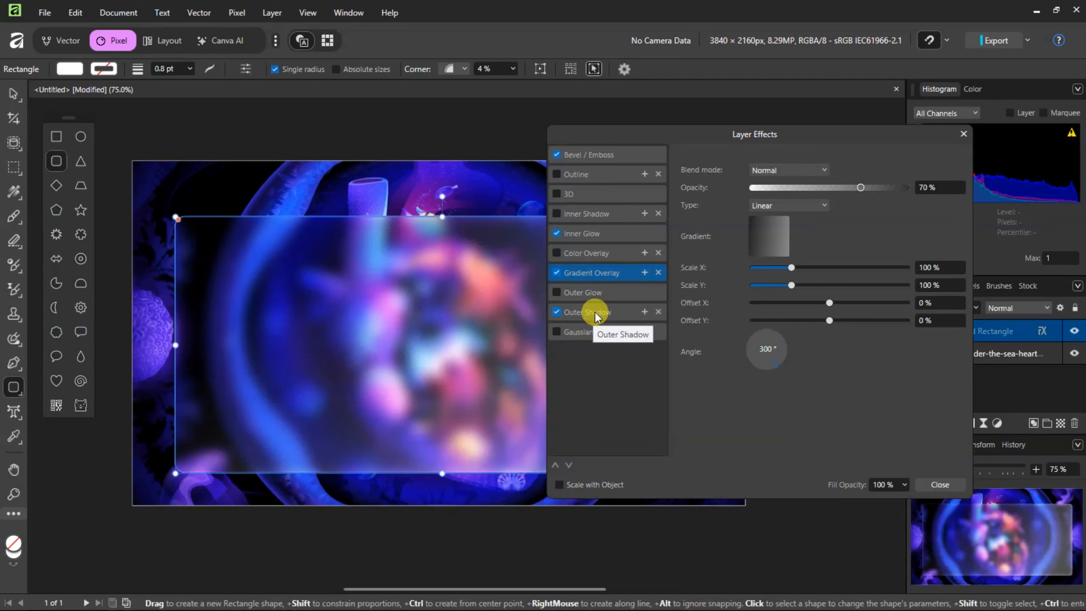
pyautogui.click(595, 311)
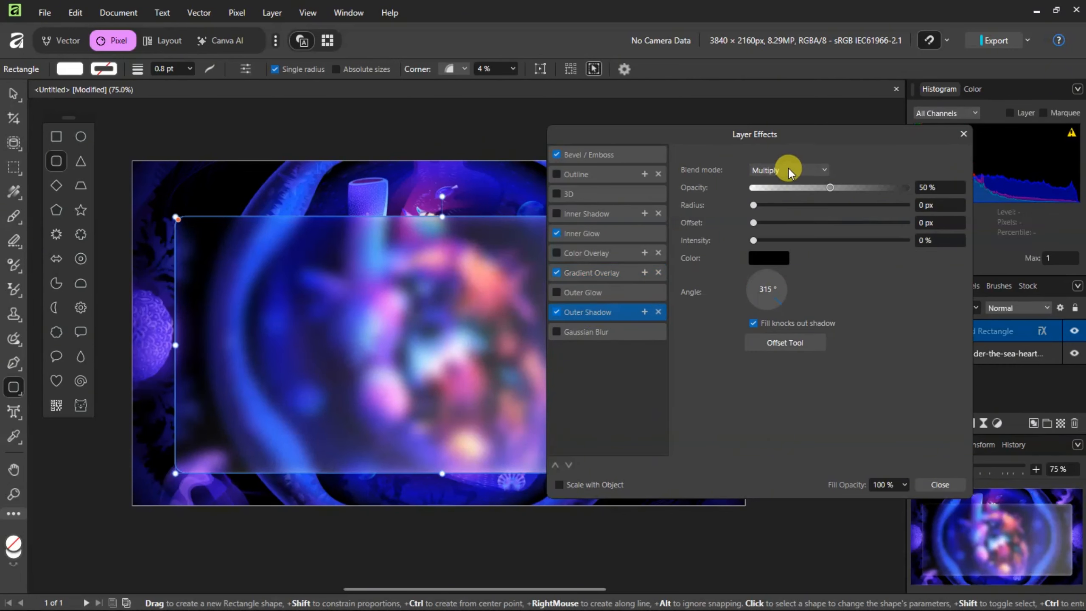
pyautogui.moveTo(830, 189)
pyautogui.mouseDown()
pyautogui.moveTo(757, 206)
pyautogui.moveTo(841, 206)
pyautogui.mouseUp()
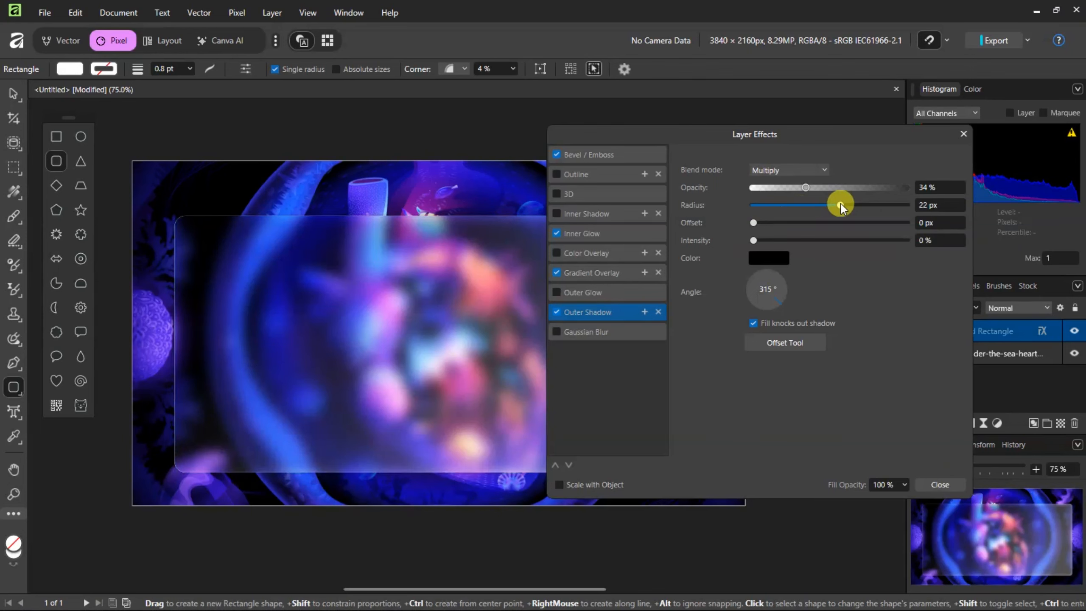
pyautogui.moveTo(841, 203); pyautogui.dragTo(842, 203)
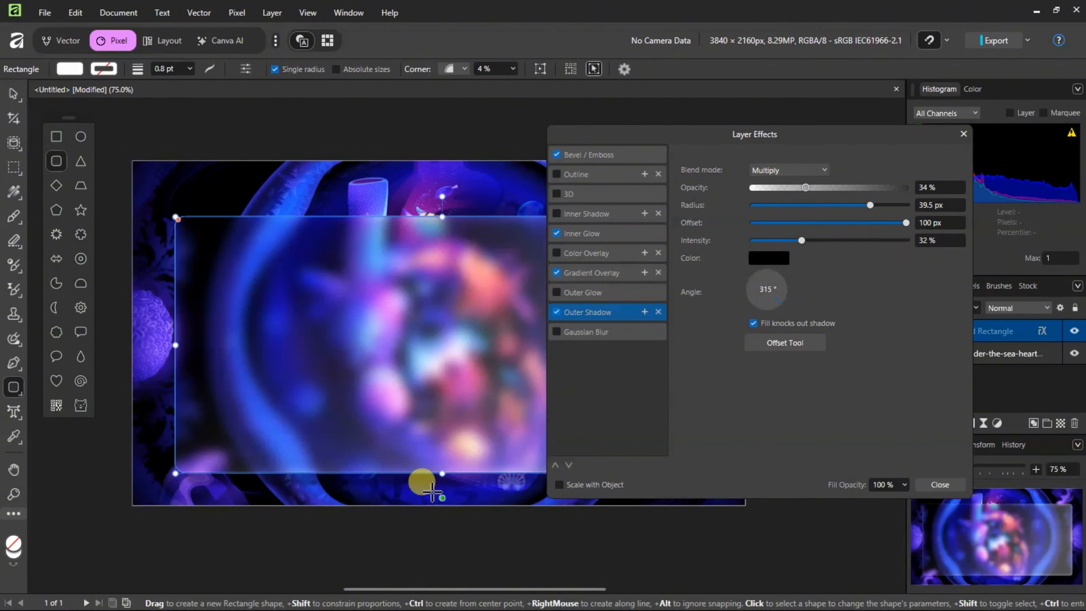
pyautogui.click(786, 339)
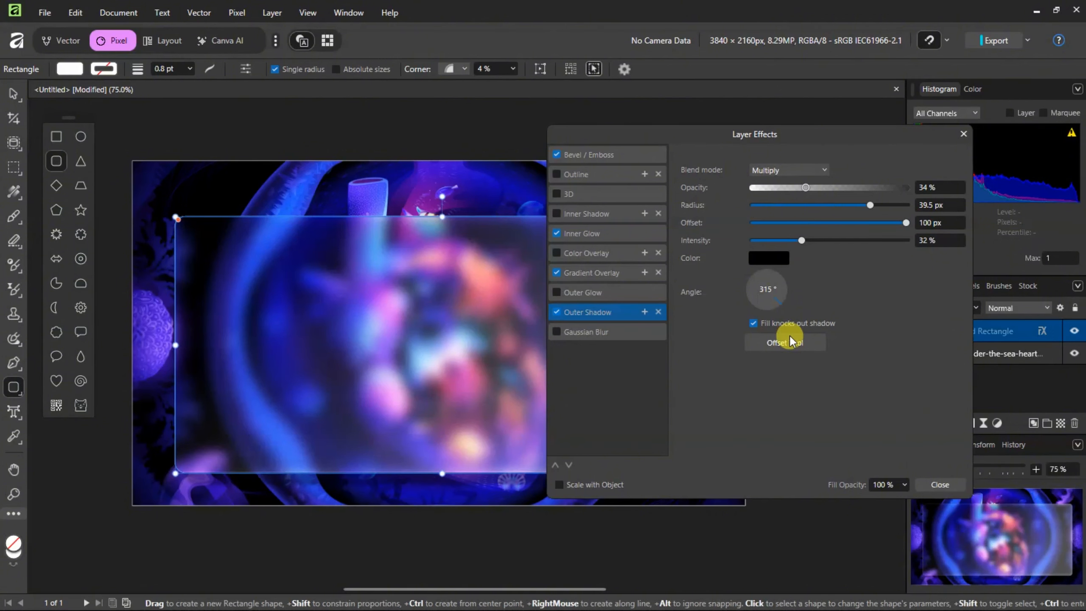
pyautogui.moveTo(802, 243)
pyautogui.mouseDown()
pyautogui.moveTo(873, 240)
pyautogui.moveTo(823, 239)
pyautogui.mouseUp()
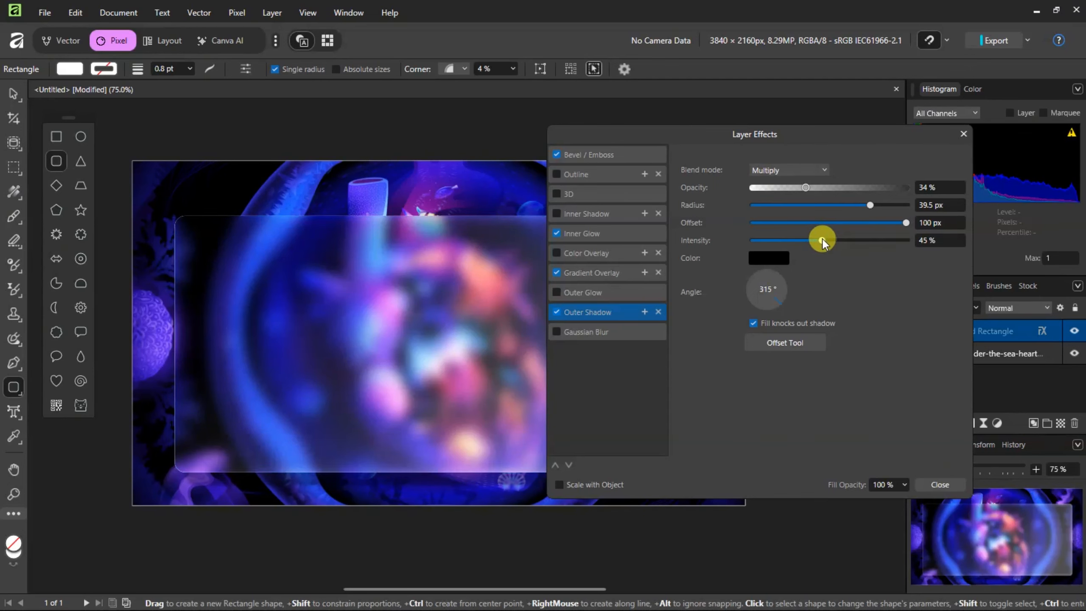
pyautogui.click(942, 484)
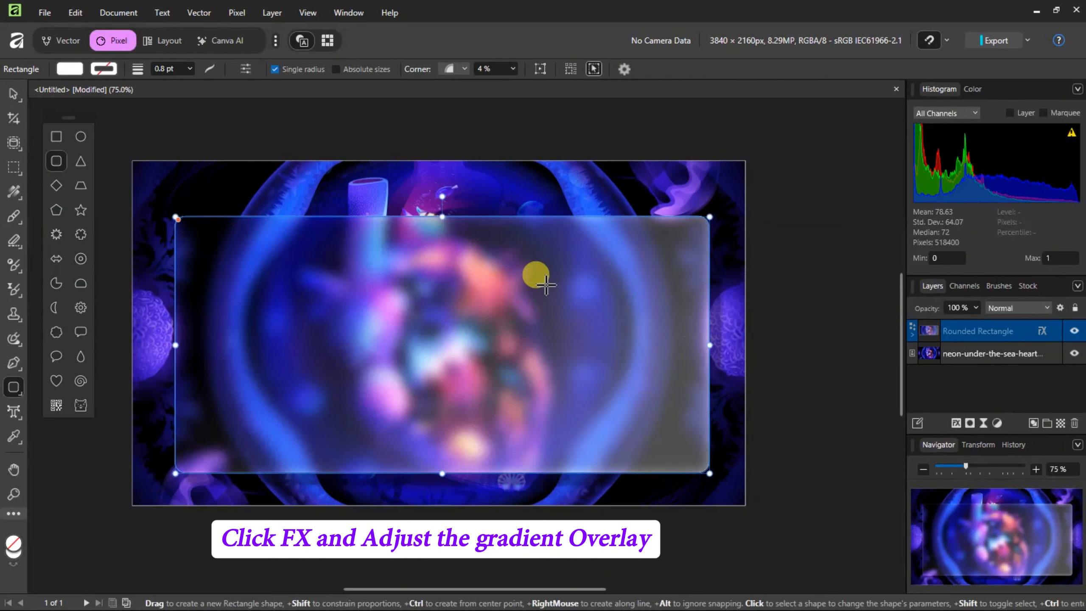
# Reopen the rounded rectangle's layer effects and set the gradient overlay to a 180° angle and 45% opacity
pyautogui.click(1042, 332)
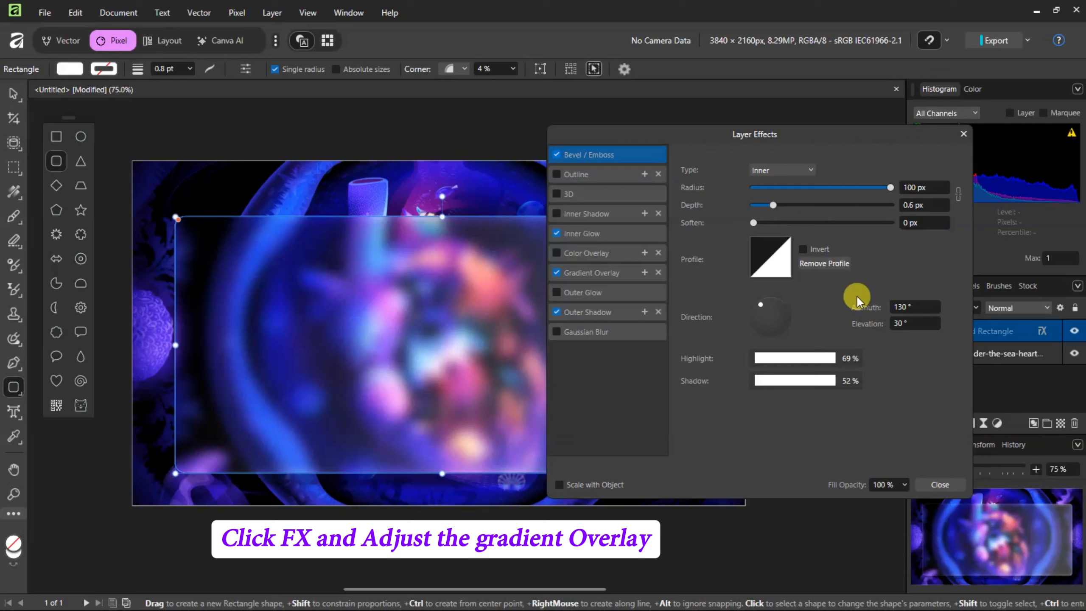
pyautogui.click(586, 272)
pyautogui.click(782, 362)
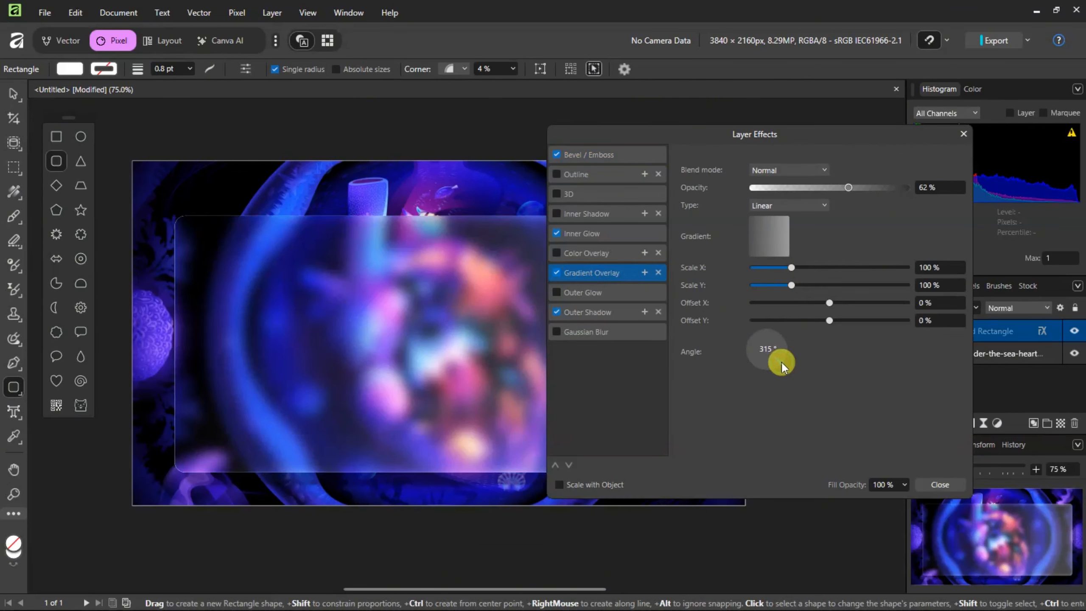
pyautogui.moveTo(784, 351); pyautogui.dragTo(759, 351)
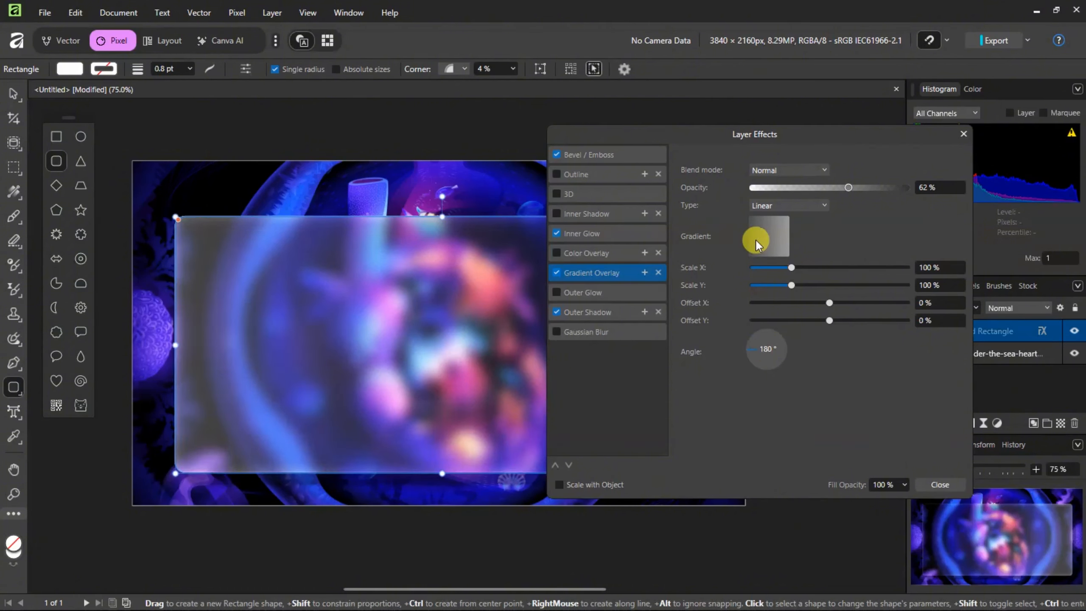
pyautogui.moveTo(849, 188); pyautogui.dragTo(825, 190)
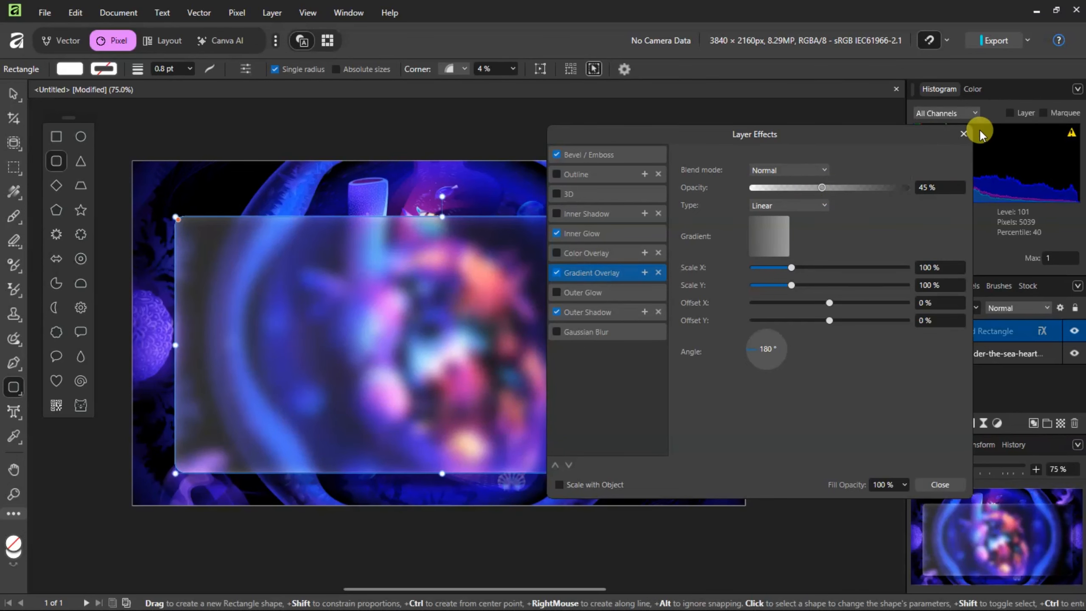
pyautogui.click(937, 484)
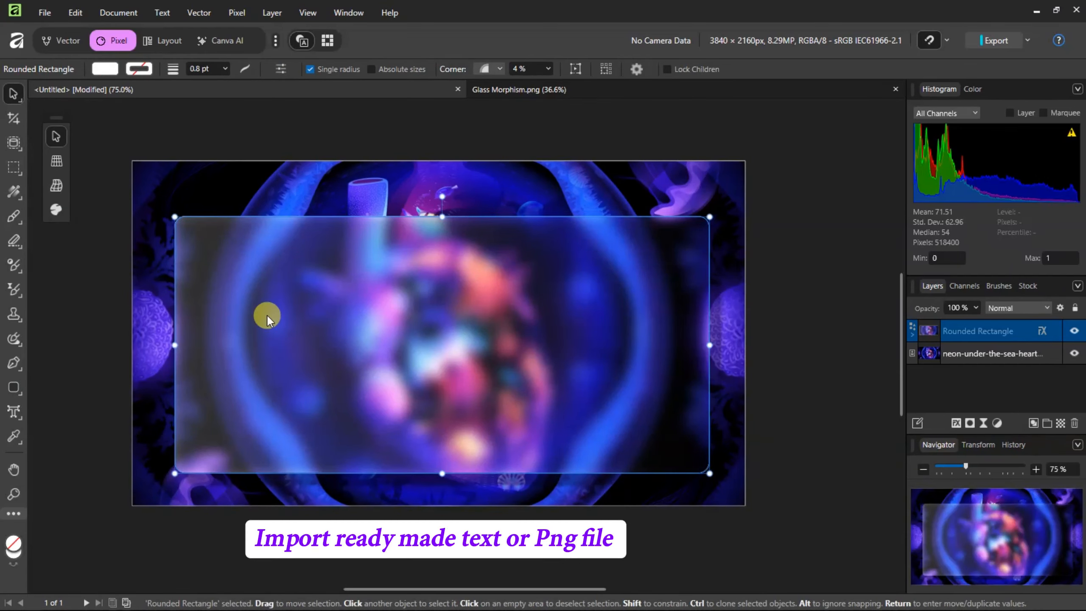
# Place the file Glass Morphism.png inside the frosted glass panel, fitted within its edges
pyautogui.click(45, 13)
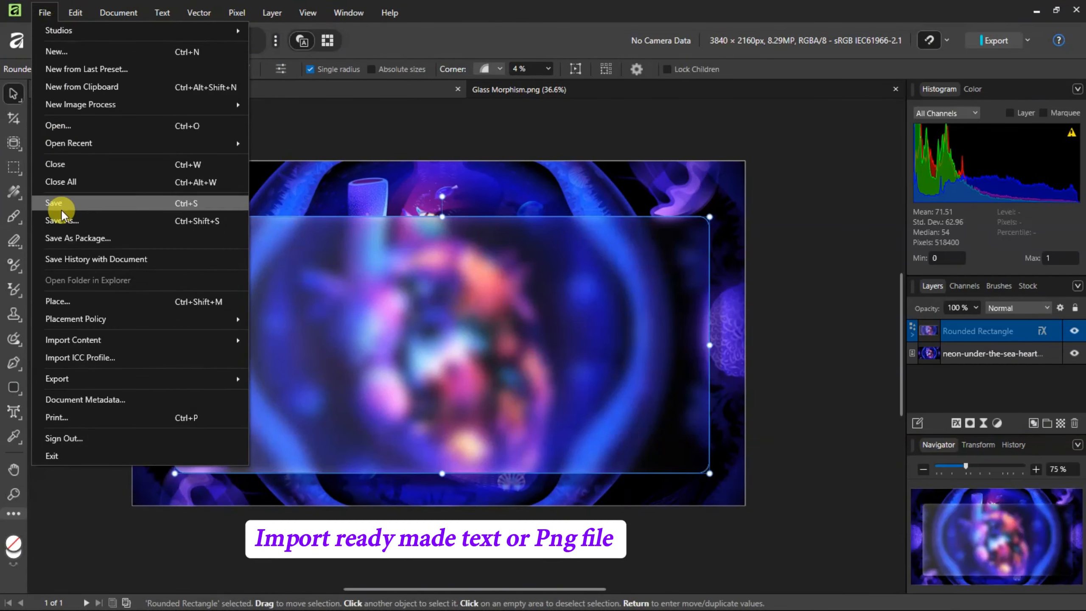
pyautogui.click(55, 300)
pyautogui.scroll(-5, 246, 171)
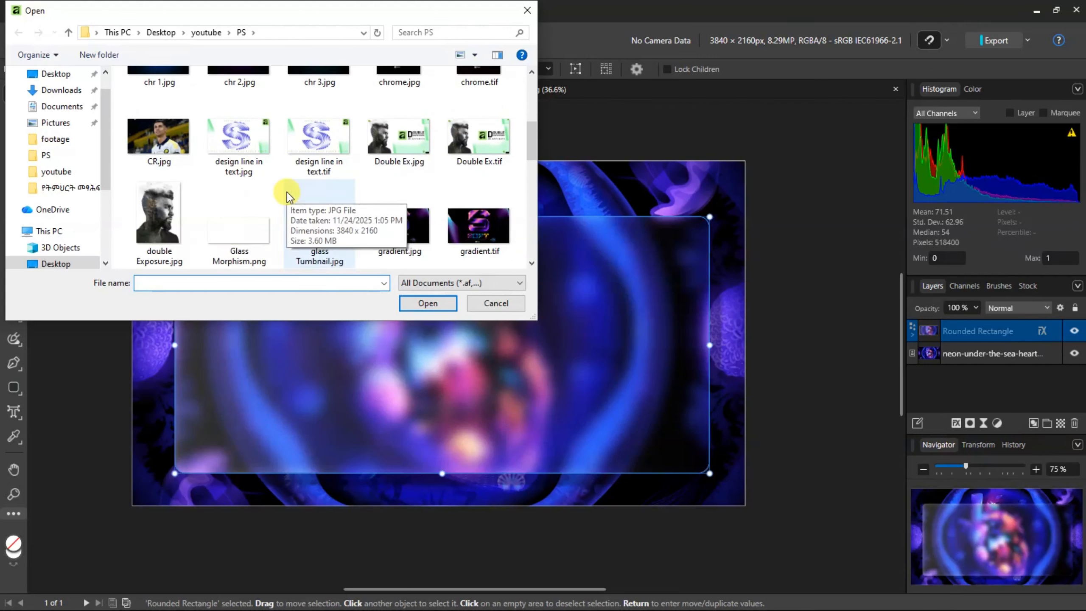
pyautogui.click(243, 236)
pyautogui.click(425, 304)
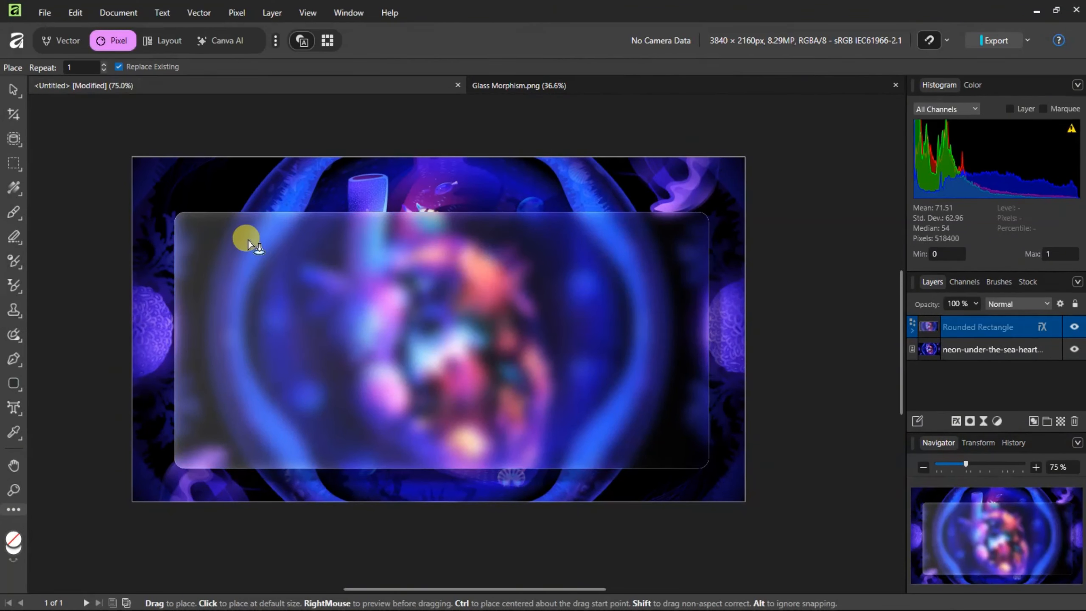
pyautogui.moveTo(195, 235); pyautogui.dragTo(692, 472)
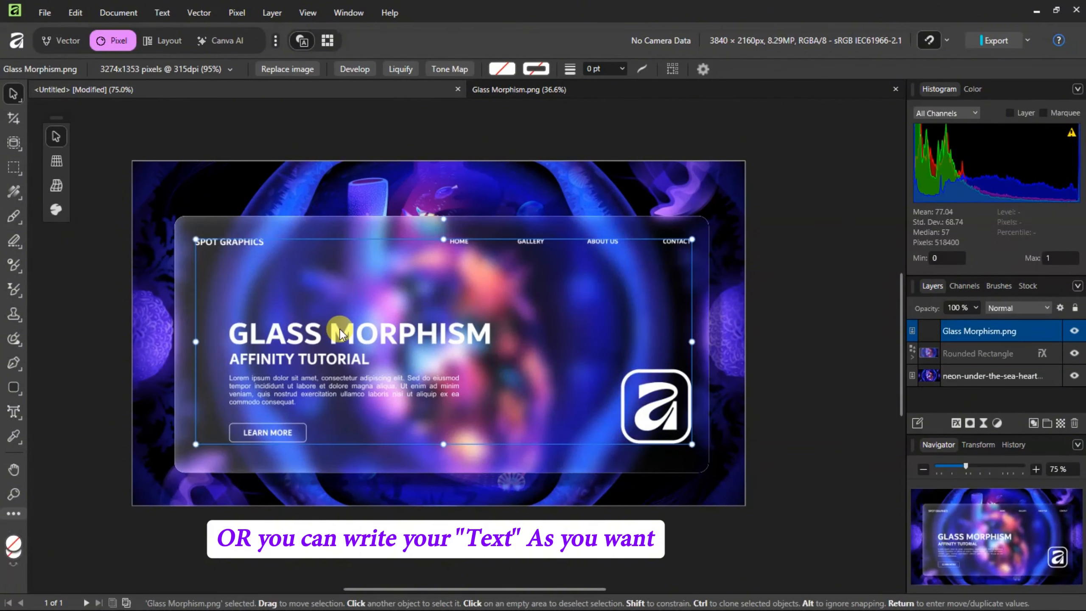
# Enlarge the placed text image to about 269 × 111 mm, center it on the canvas and deselect it
pyautogui.moveTo(298, 343); pyautogui.dragTo(294, 346)
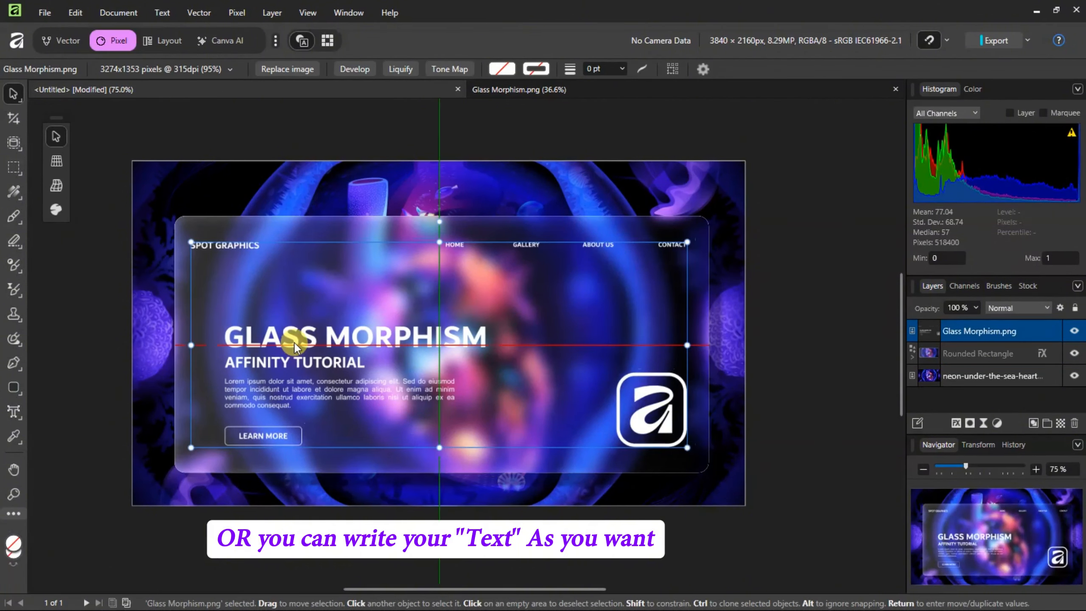
pyautogui.moveTo(688, 448); pyautogui.dragTo(697, 451)
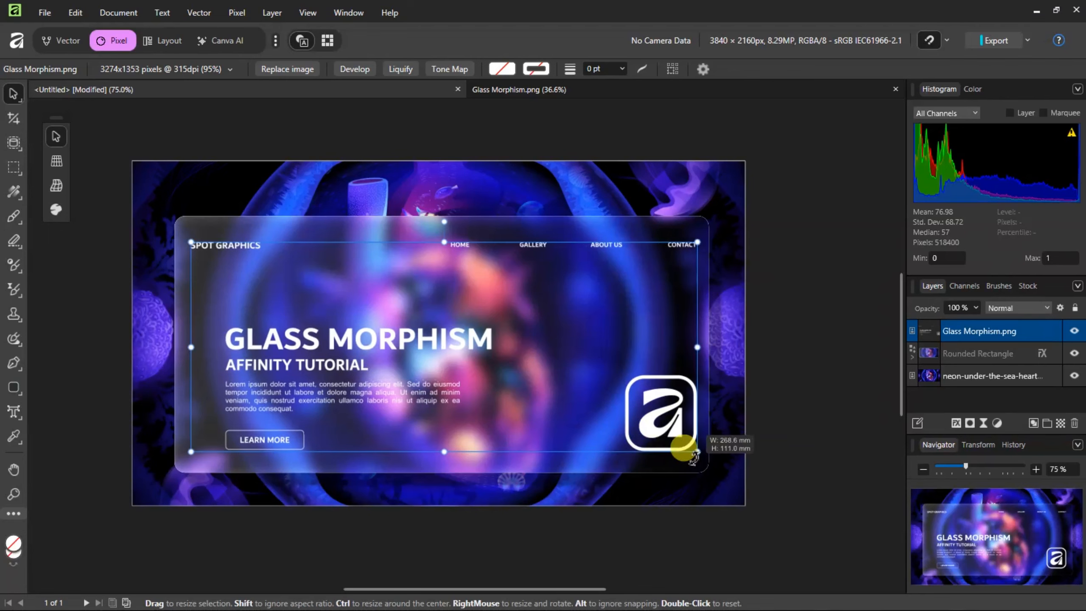
pyautogui.moveTo(335, 342); pyautogui.dragTo(333, 339)
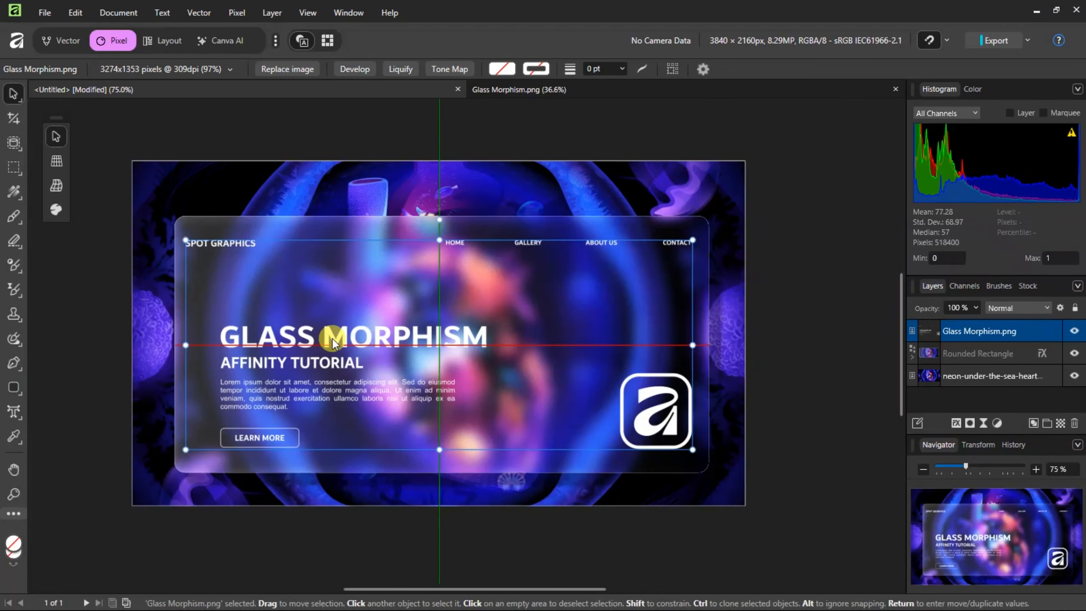
pyautogui.click(872, 431)
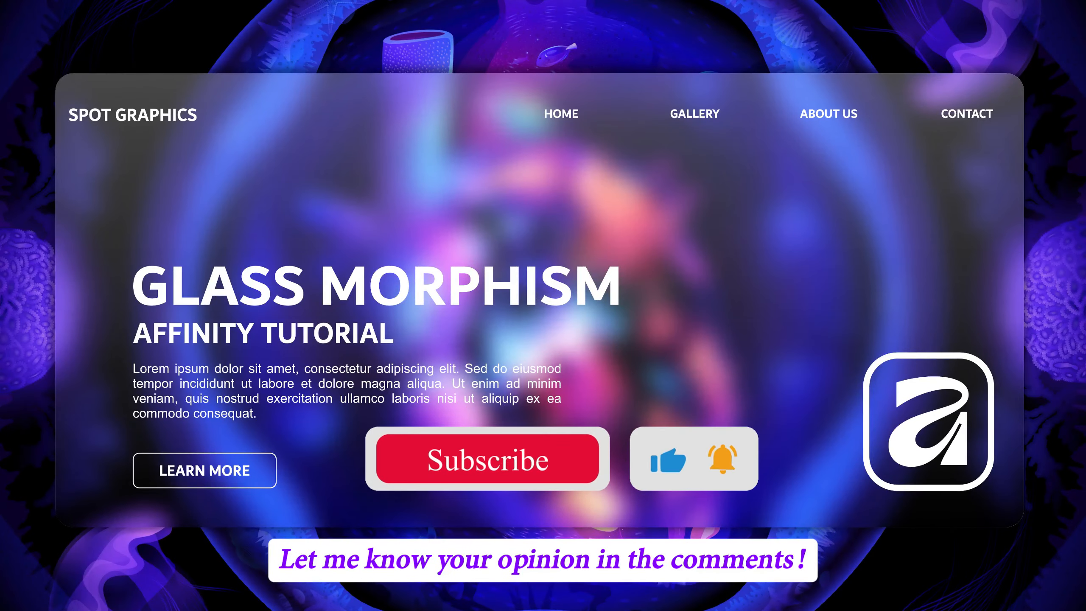